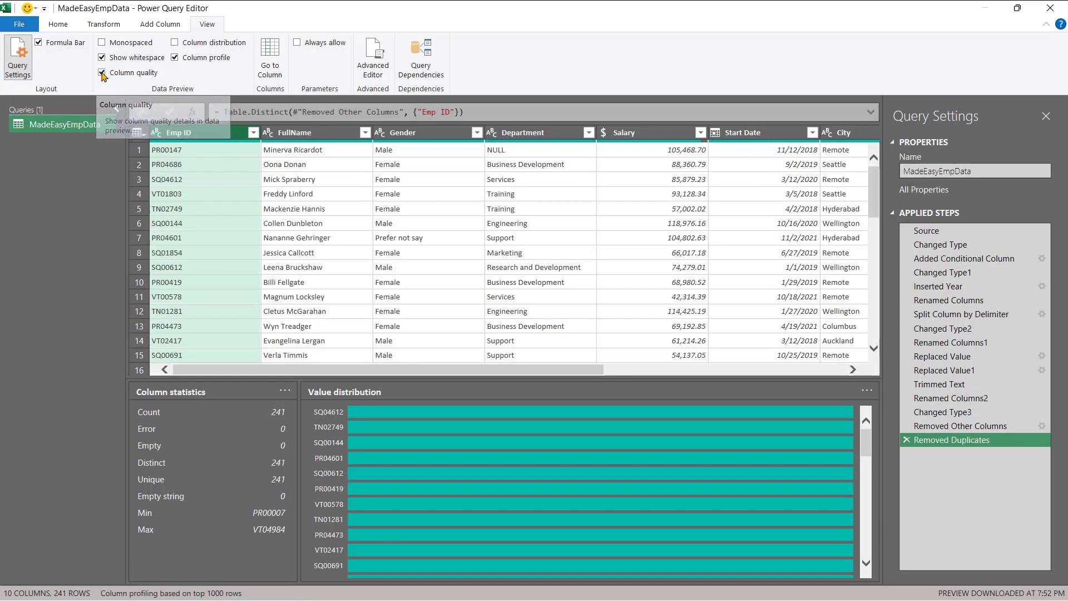
# Step: Examine the valid, error and empty percentages across all columns of the MadeEasyEmpData query
pyautogui.moveTo(208, 173)
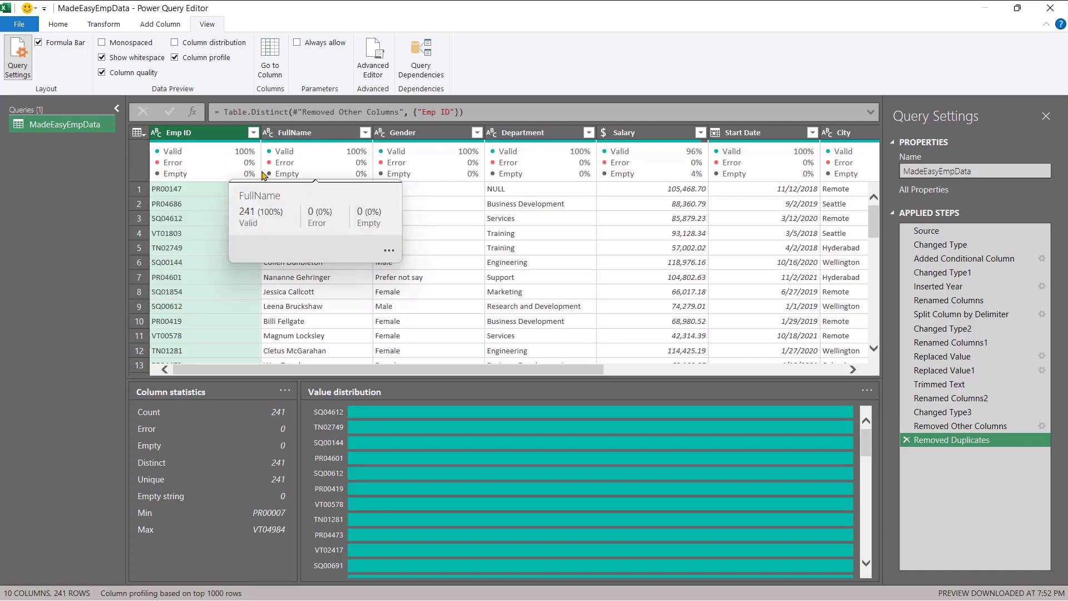
pyautogui.hscroll(2, 449, 207)
pyautogui.hscroll(5, 450, 206)
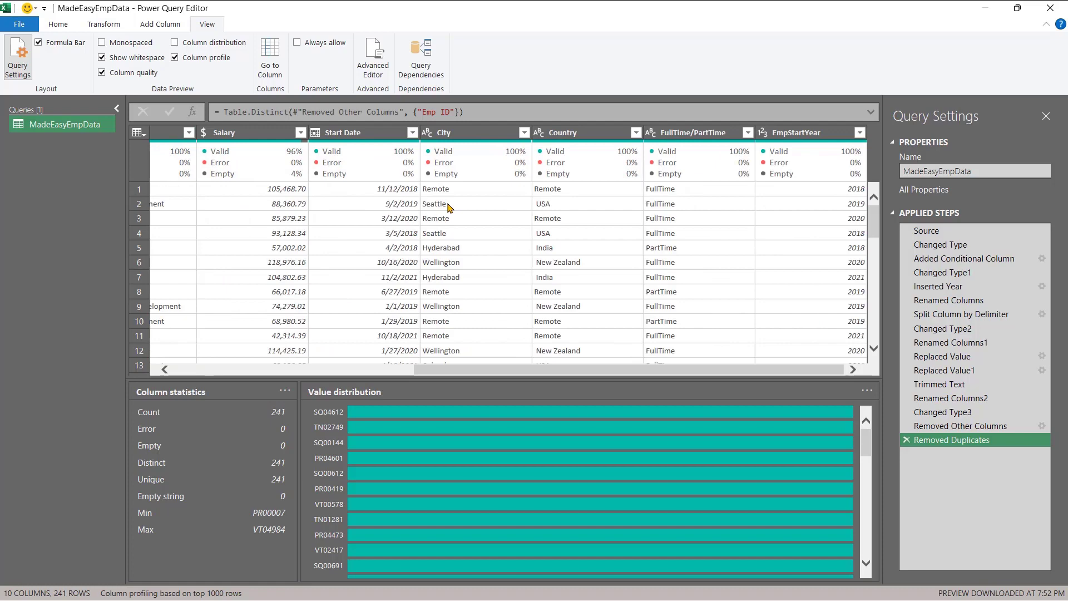
pyautogui.hscroll(-7, 449, 207)
pyautogui.hscroll(3, 450, 207)
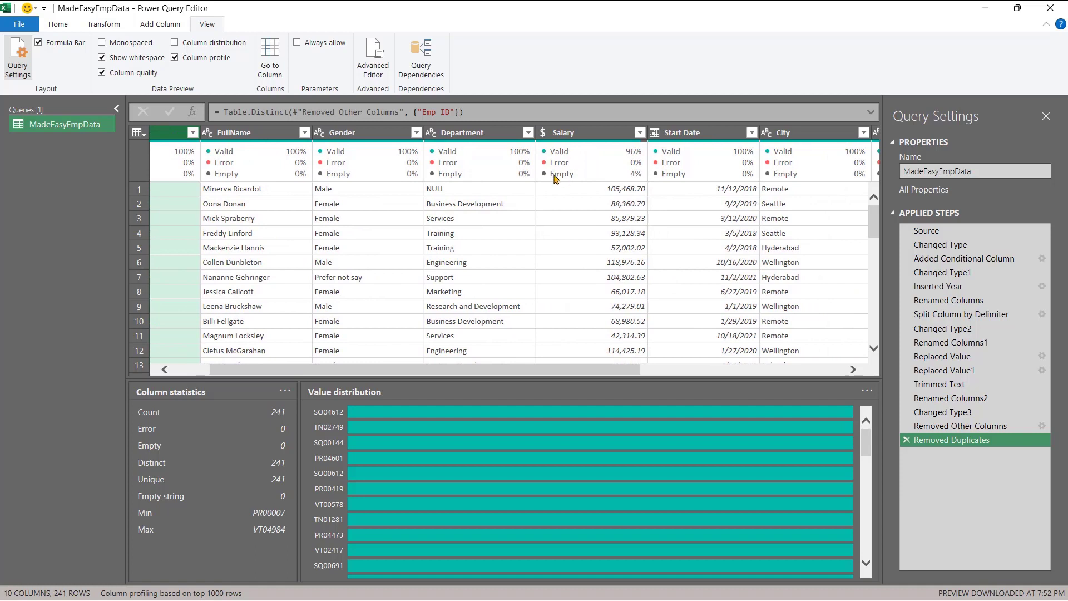
# Step: Check the Salary column's quality and profile, and turn off the Column profile display
pyautogui.moveTo(620, 178)
pyautogui.moveTo(587, 142)
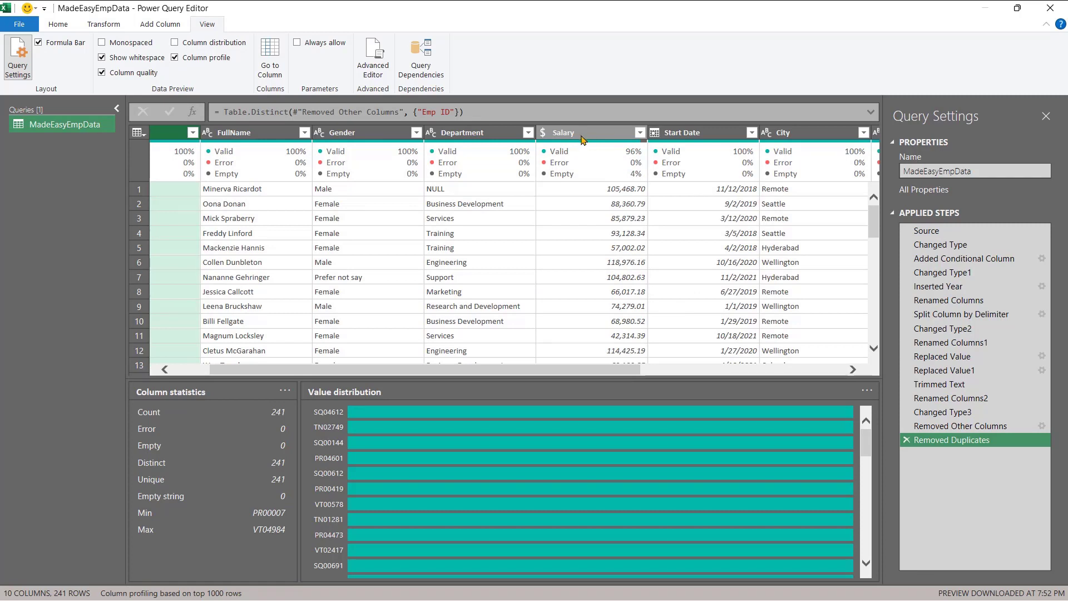
pyautogui.click(581, 134)
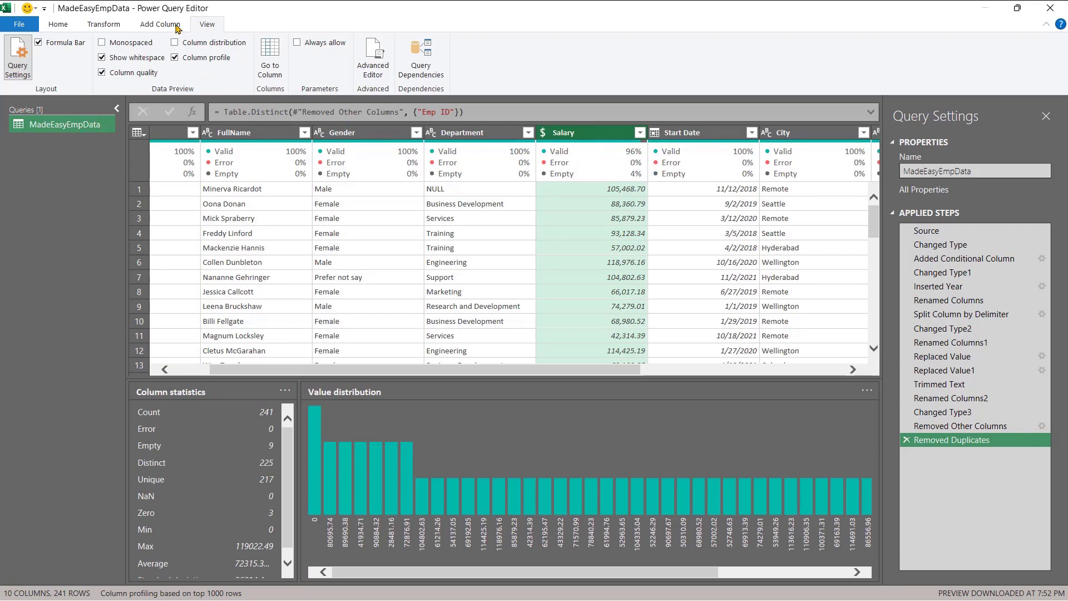
pyautogui.click(174, 57)
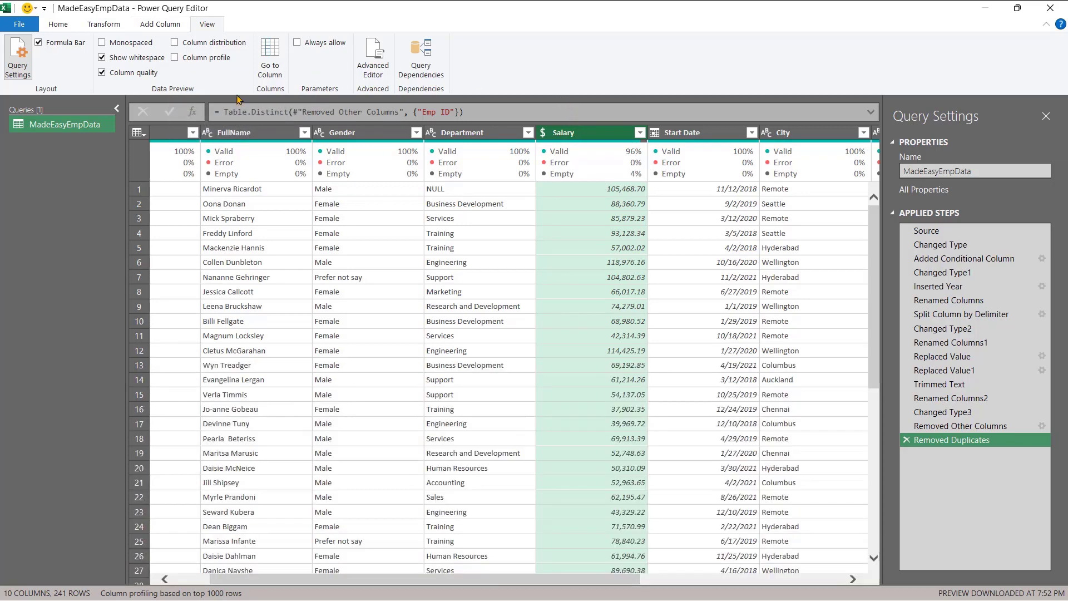
pyautogui.rightClick(608, 139)
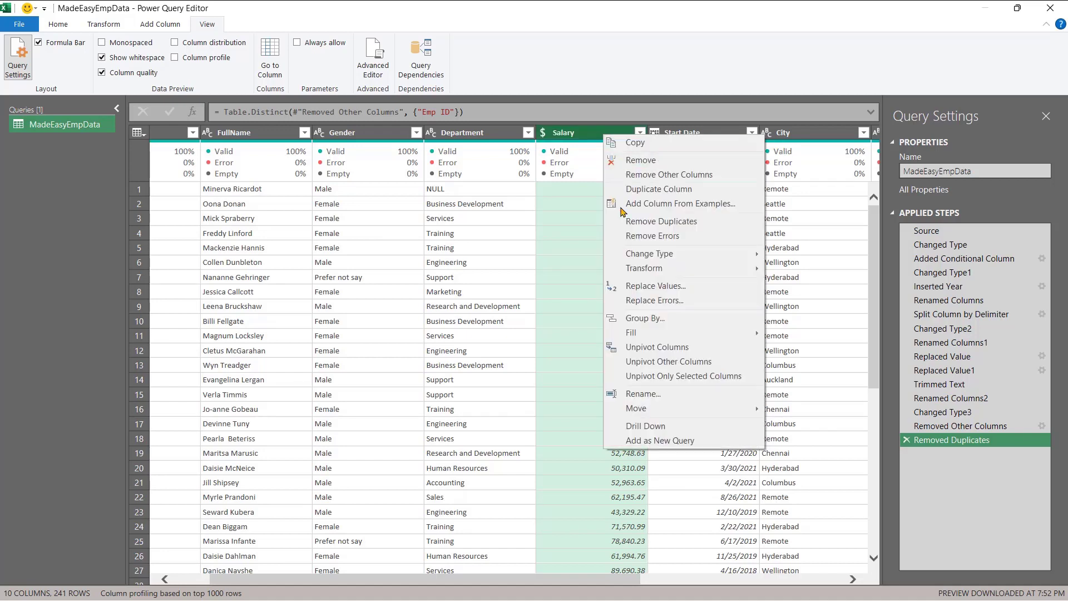
pyautogui.click(633, 287)
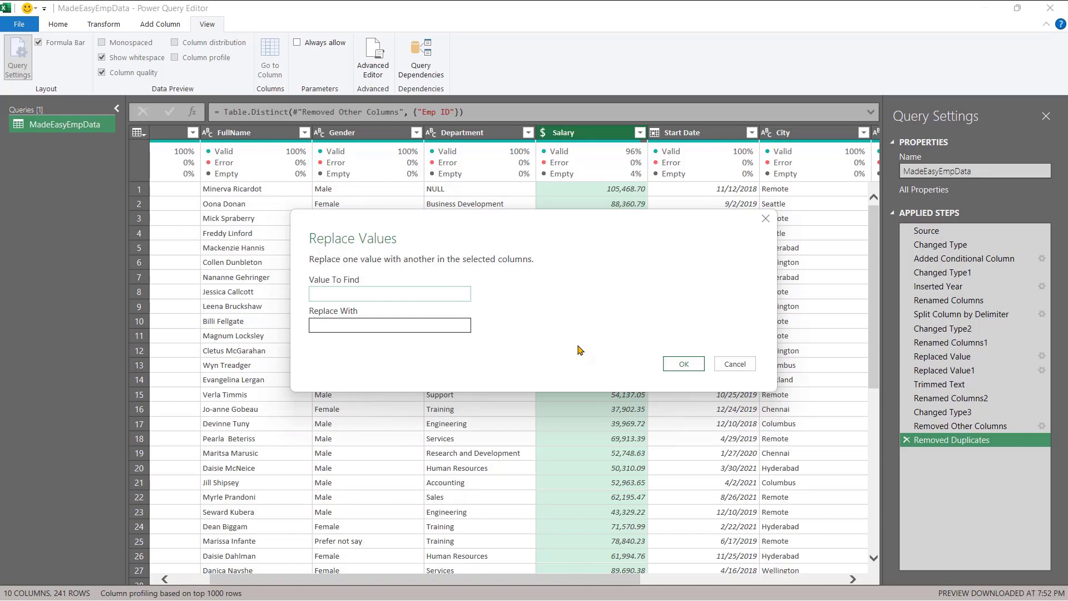
pyautogui.click(420, 296)
pyautogui.write('null')
pyautogui.click(733, 364)
# Step: Look through the Salary column's rows and filter values to see how empty entries are represented
pyautogui.scroll(-19, 617, 411)
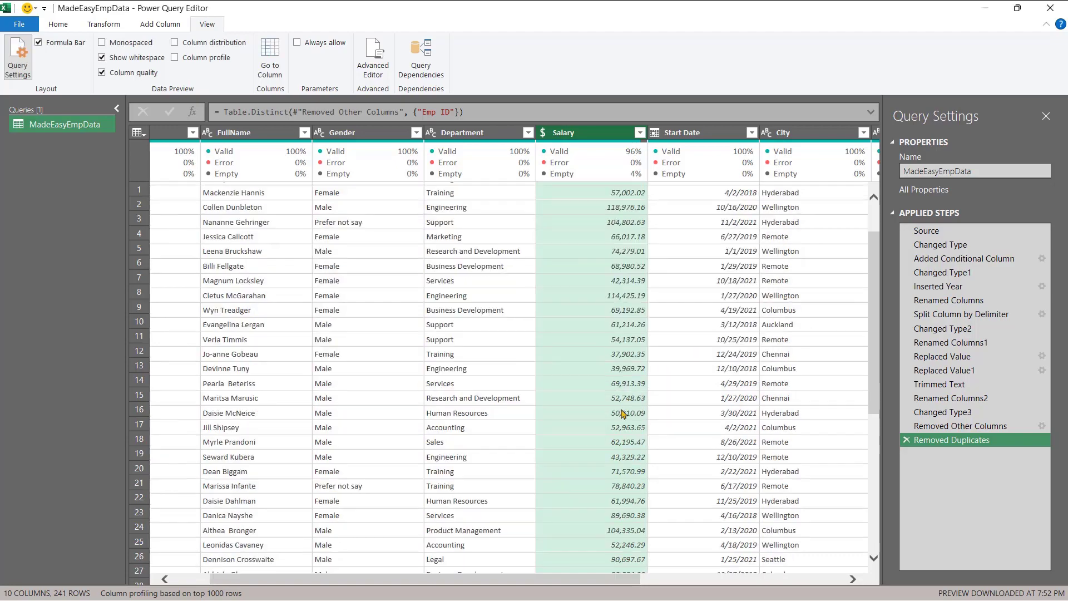
pyautogui.scroll(19, 622, 412)
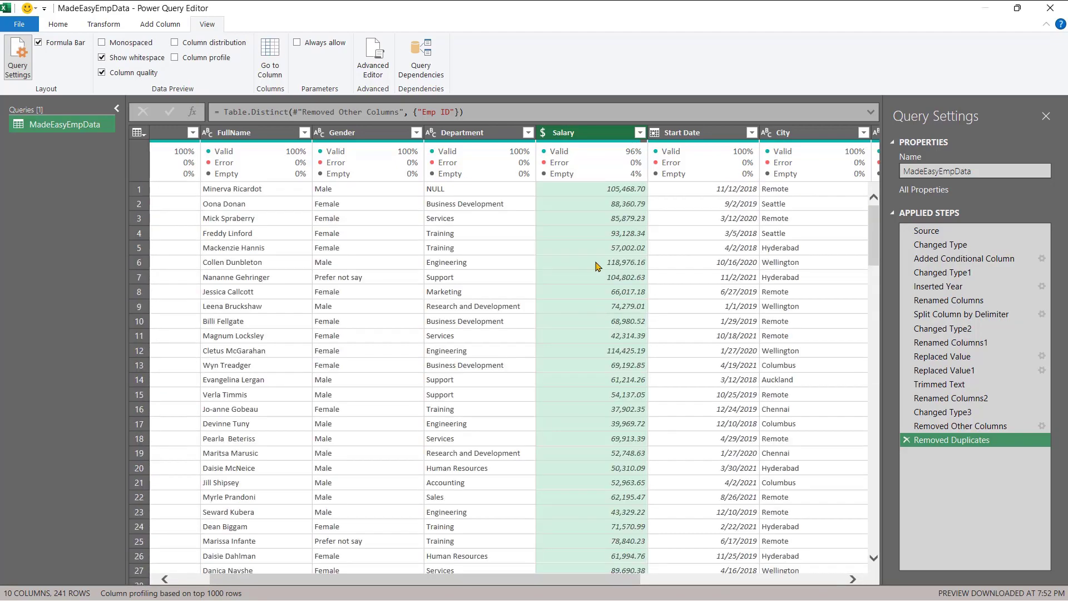
pyautogui.click(640, 133)
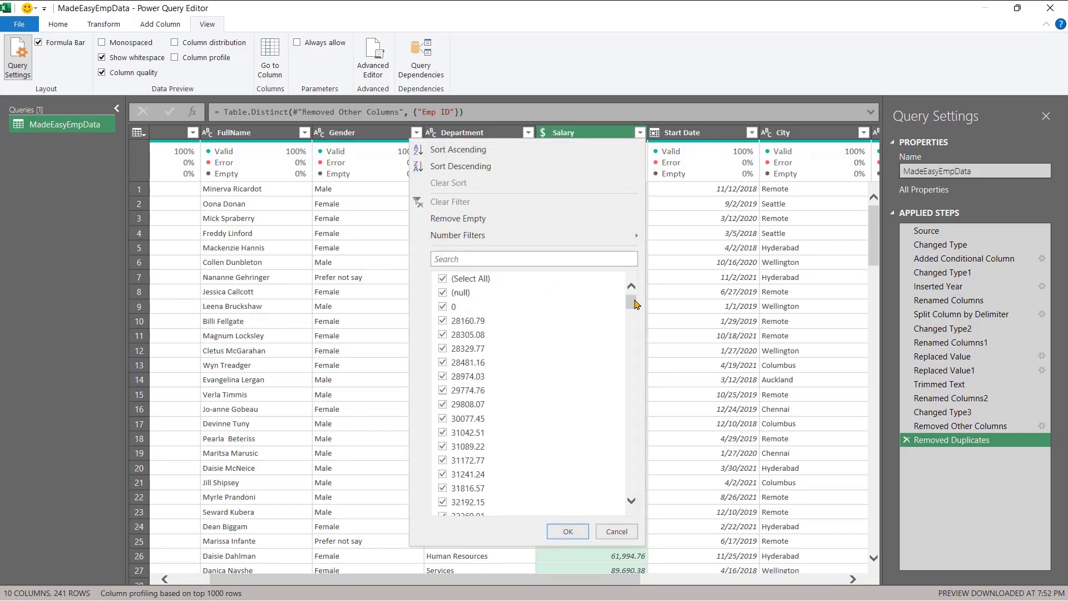
pyautogui.moveTo(634, 301); pyautogui.dragTo(627, 224)
pyautogui.click(612, 532)
# Step: Replace null values with 0 in the Salary column and check its column quality
pyautogui.rightClick(572, 134)
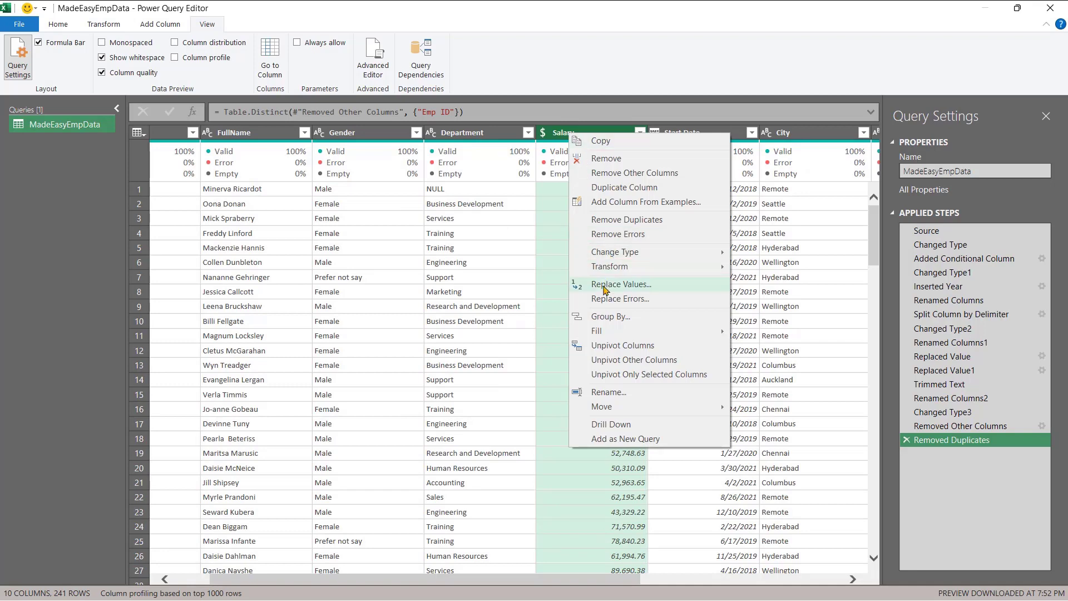
pyautogui.click(621, 284)
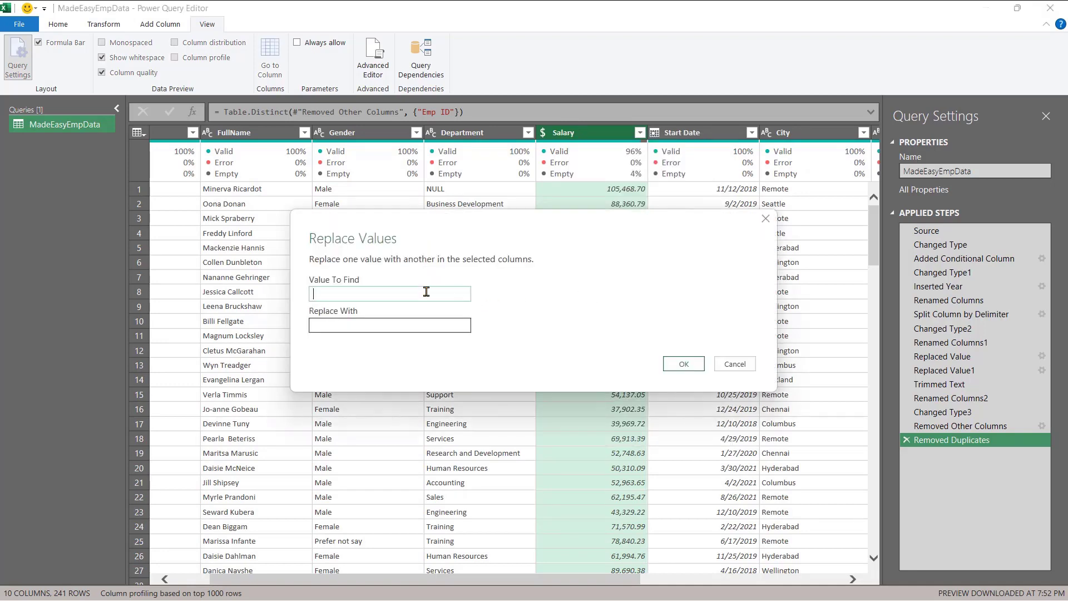
pyautogui.write('null')
pyautogui.click(406, 324)
pyautogui.write('0')
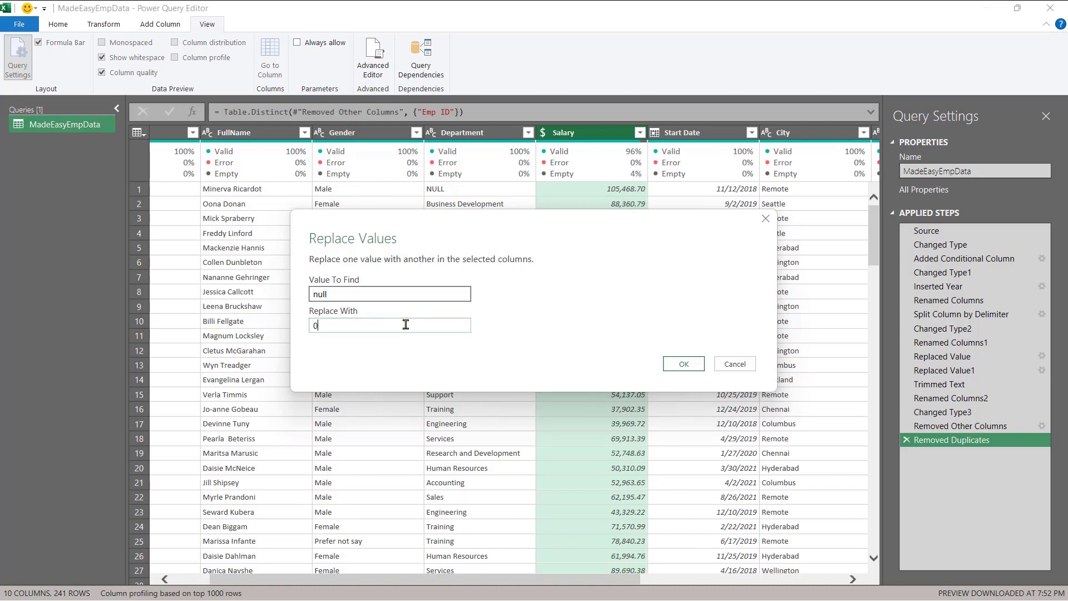
pyautogui.click(683, 364)
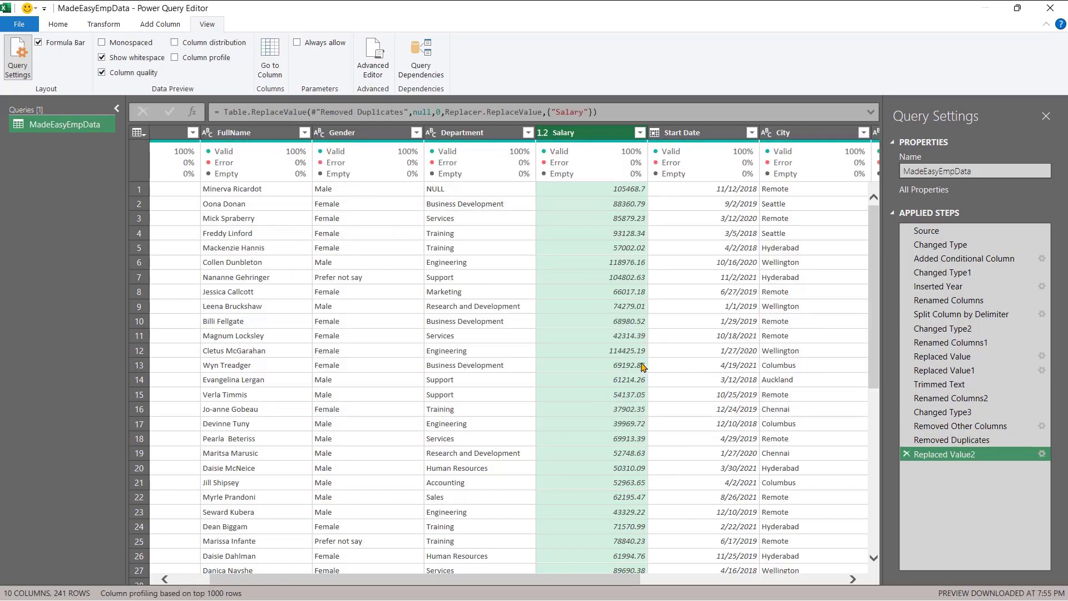
pyautogui.moveTo(568, 180)
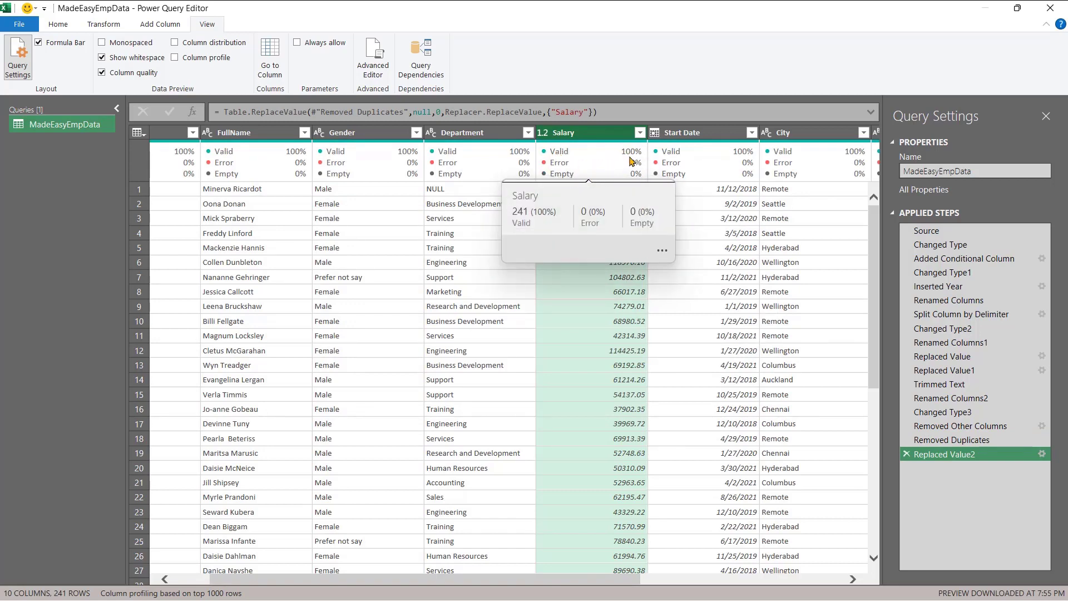
pyautogui.moveTo(485, 165)
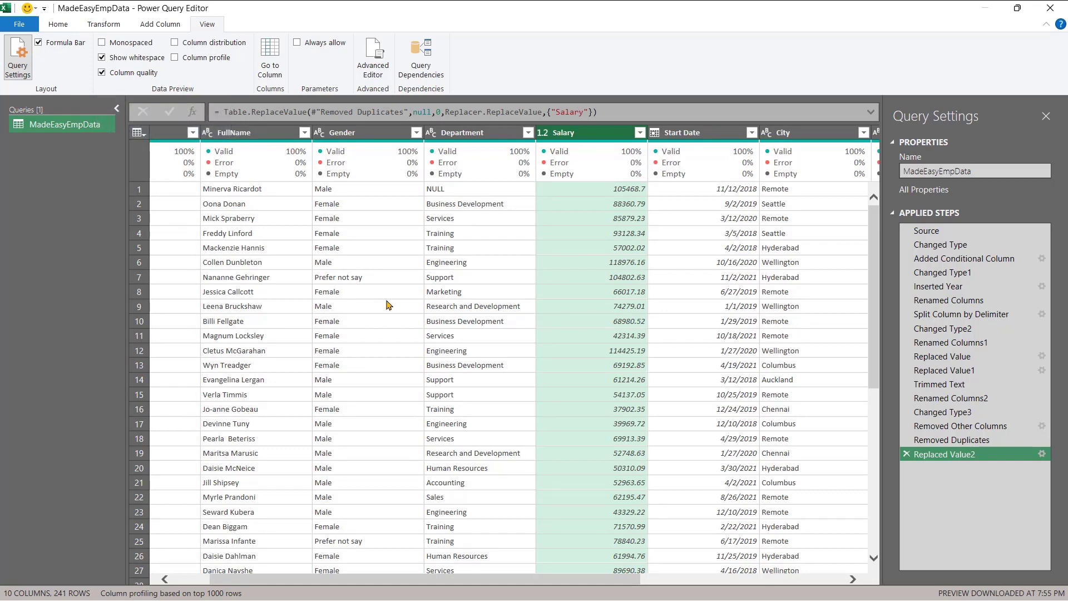
# Step: Turn off the Column quality display and remove the Emp ID column from the query
pyautogui.hscroll(-2, 388, 304)
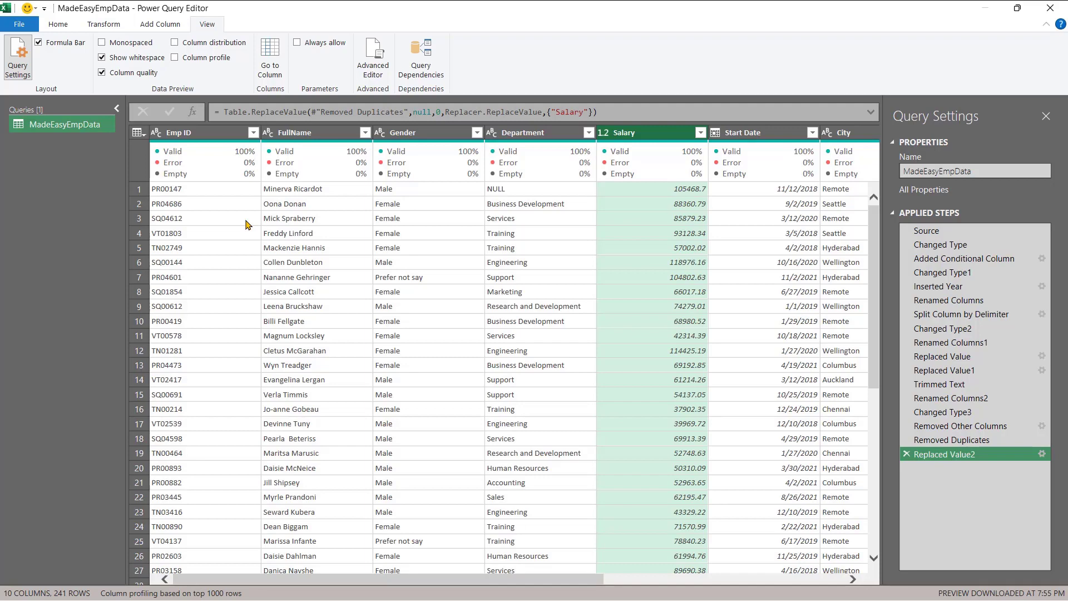
pyautogui.click(121, 73)
pyautogui.click(219, 136)
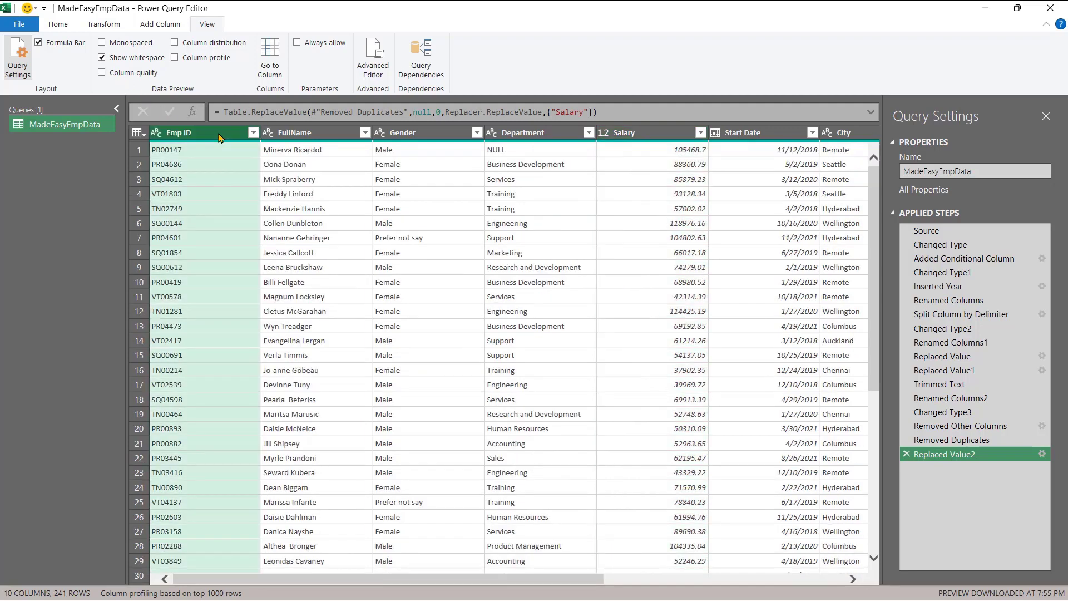
pyautogui.rightClick(220, 136)
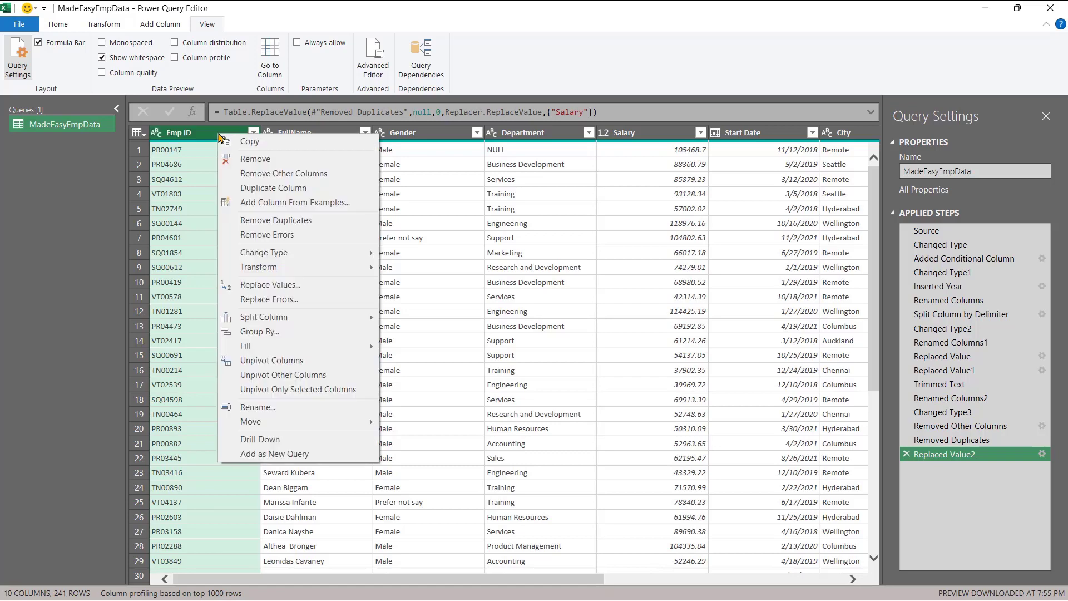
pyautogui.click(234, 161)
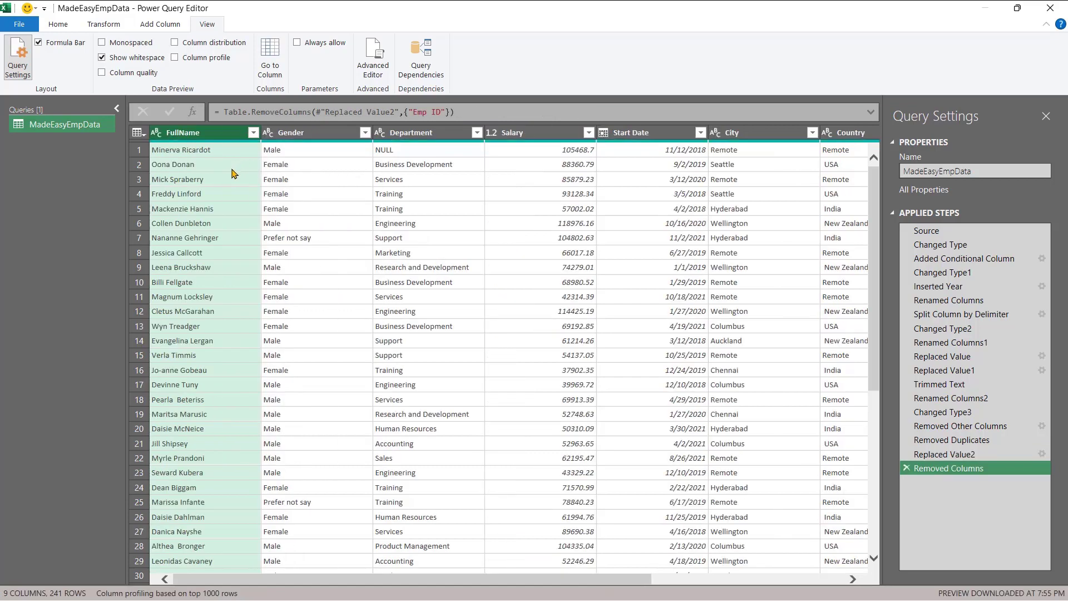
# Step: Add one index column starting from 0 and a second index column starting from 1
pyautogui.hscroll(5, 513, 359)
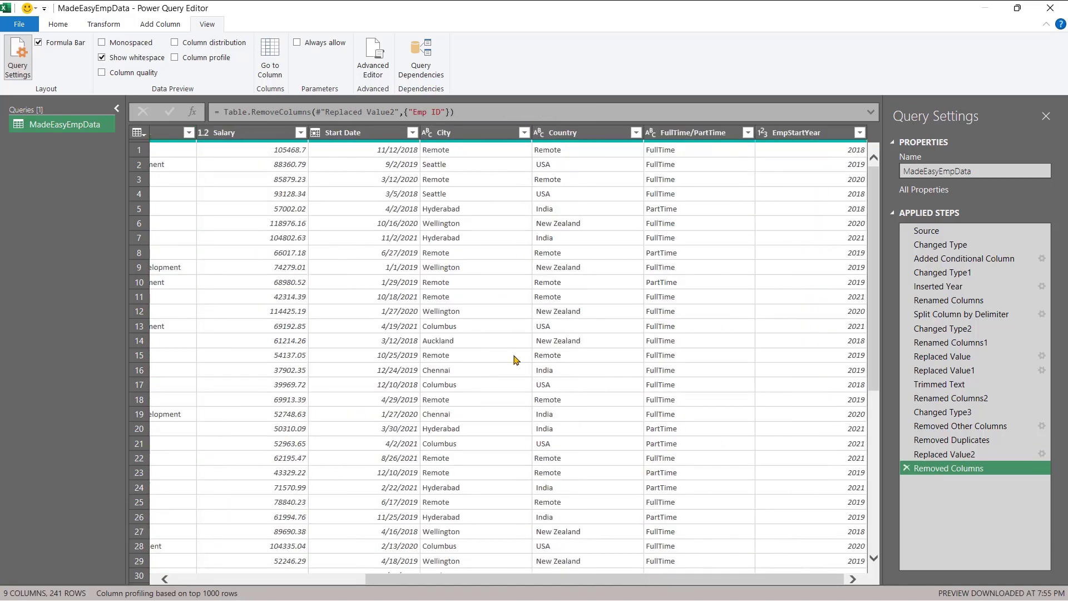
pyautogui.hscroll(-5, 513, 358)
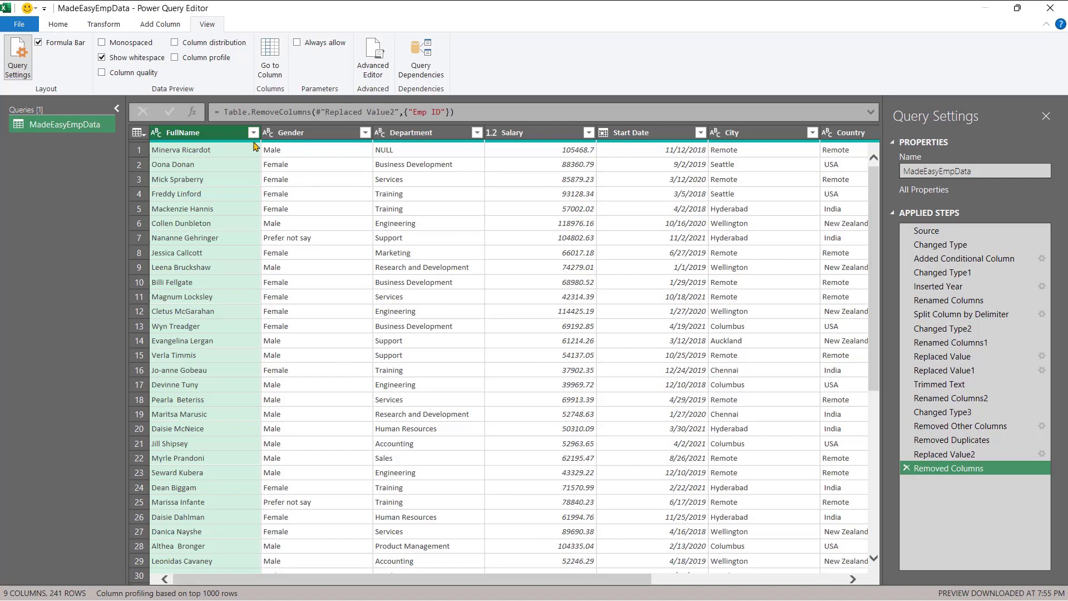
pyautogui.click(156, 25)
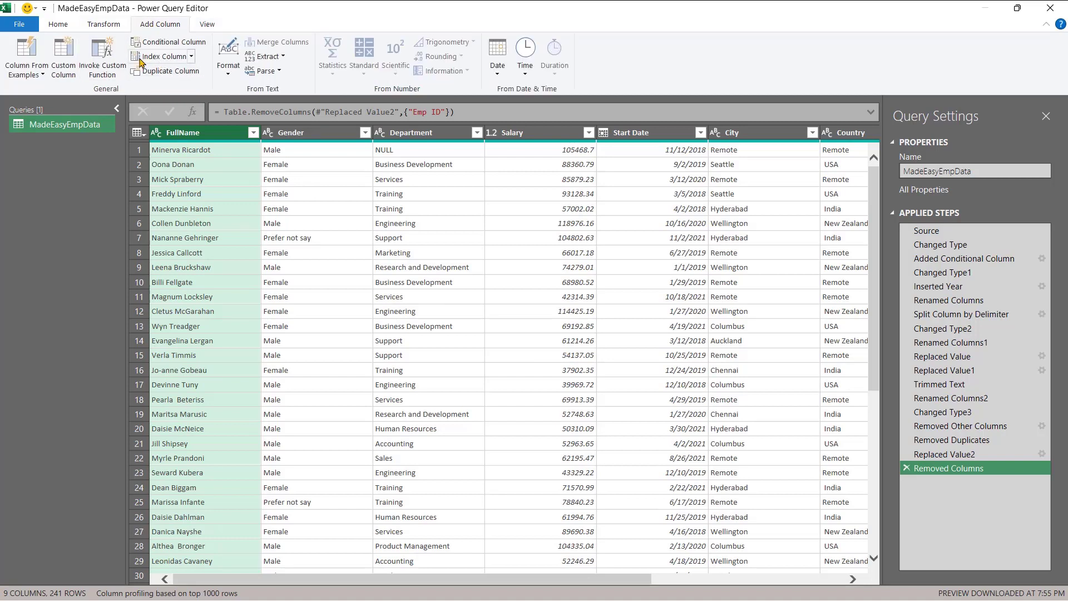
pyautogui.click(192, 56)
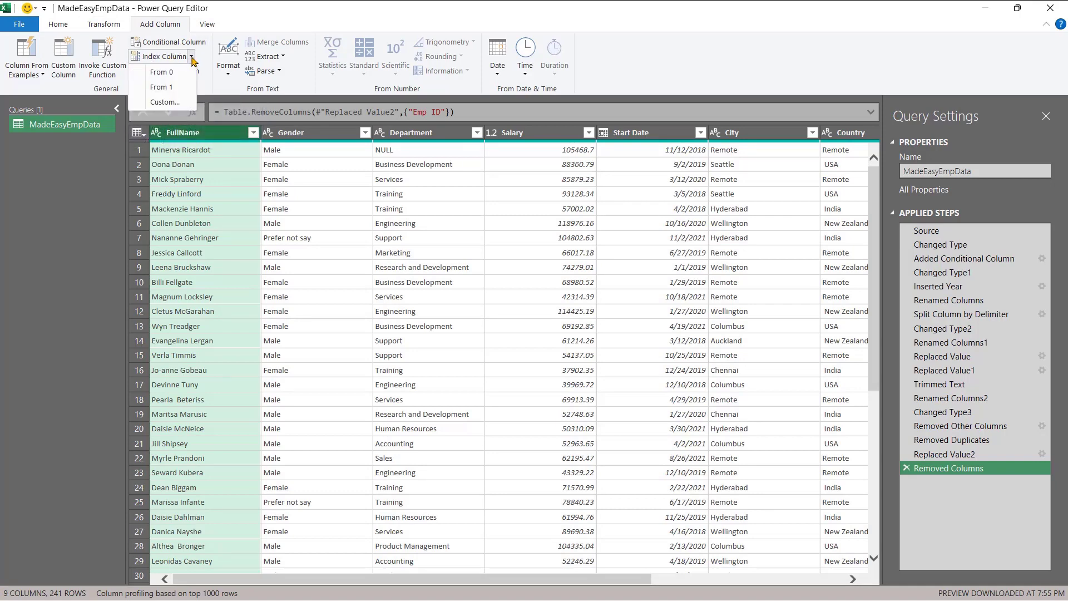
pyautogui.click(159, 72)
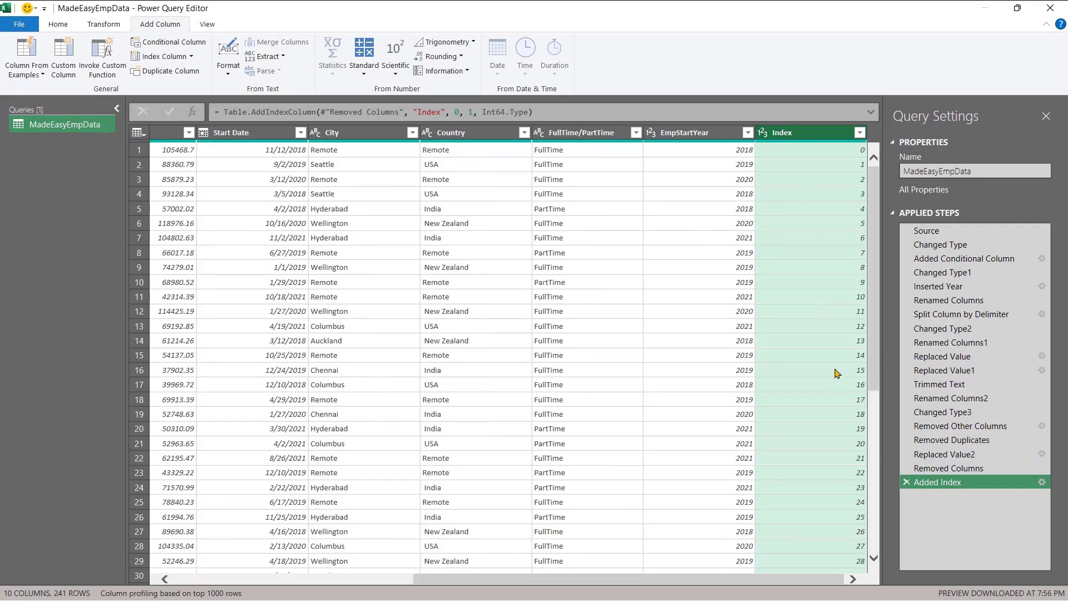
pyautogui.scroll(-7, 836, 373)
pyautogui.scroll(7, 836, 372)
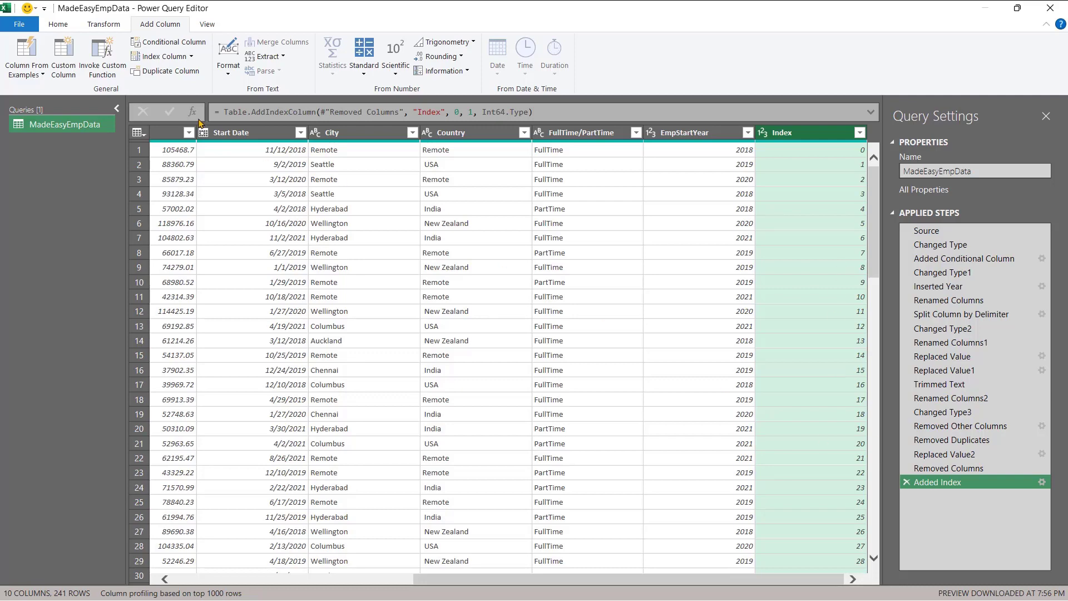
pyautogui.click(190, 57)
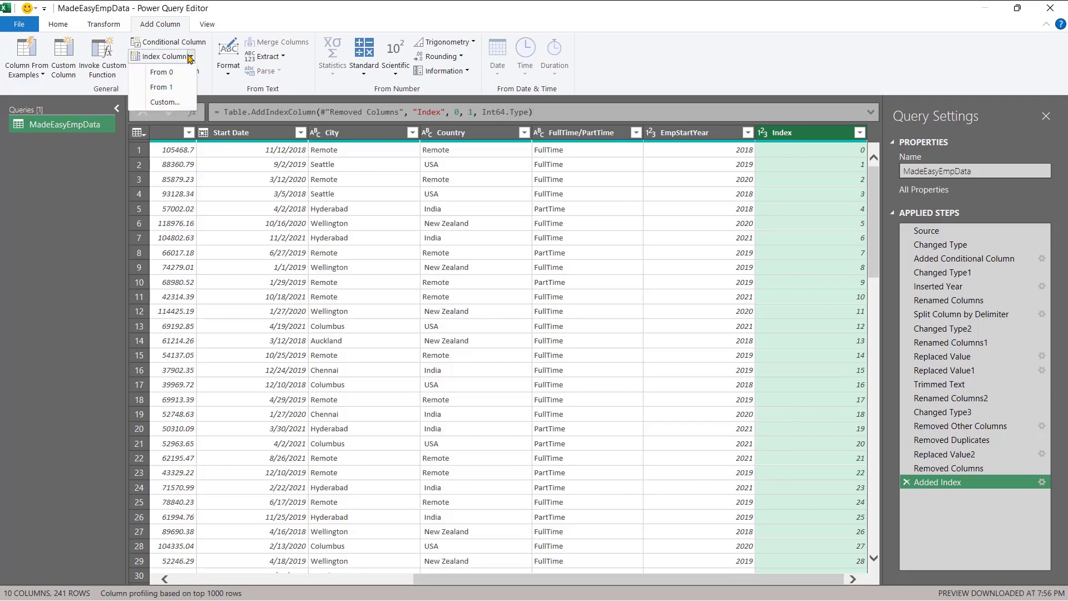
pyautogui.click(179, 90)
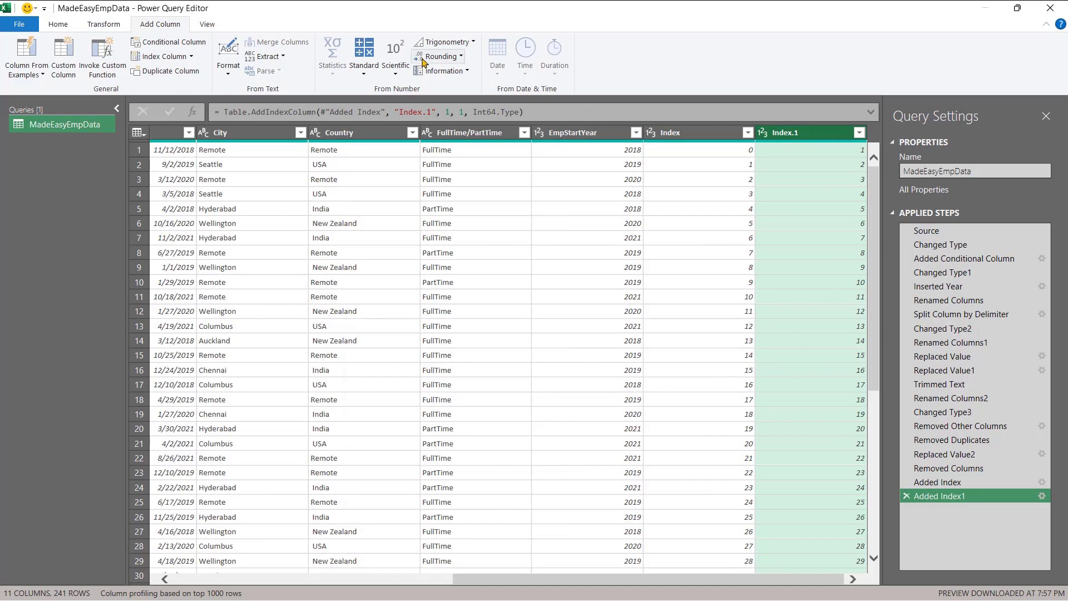
# Step: Add a custom index column with a starting index of 55 and an increment of 10
pyautogui.click(191, 57)
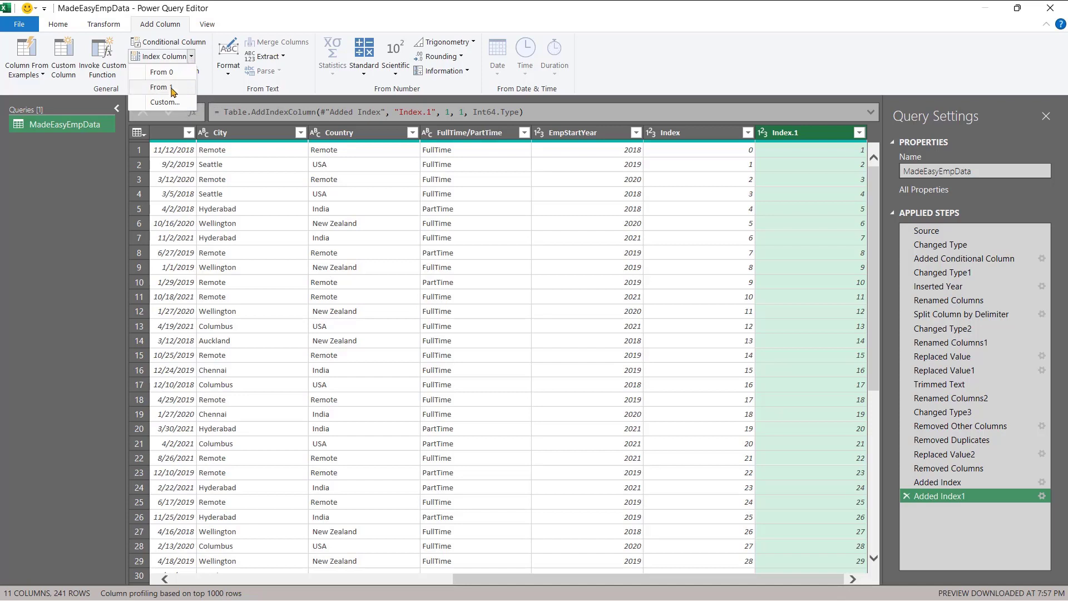
pyautogui.click(164, 105)
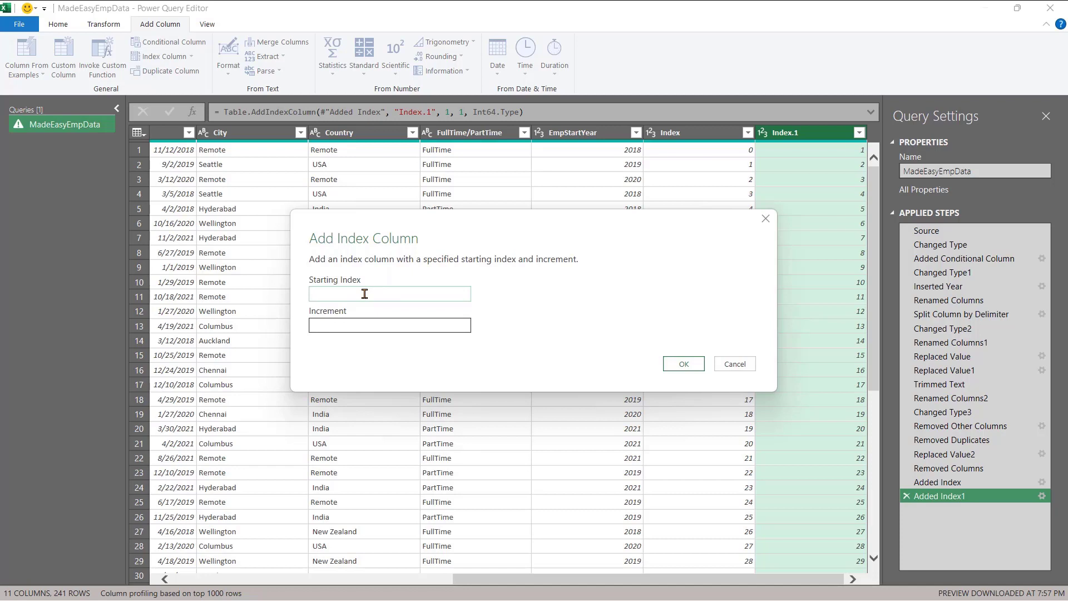
pyautogui.write('55')
pyautogui.click(369, 326)
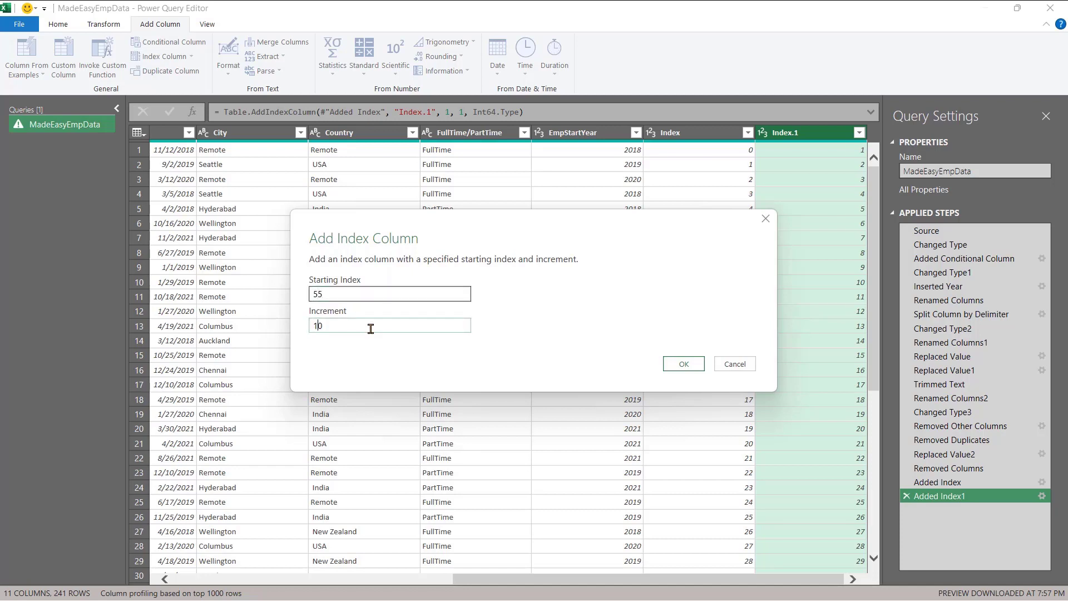
pyautogui.click(683, 364)
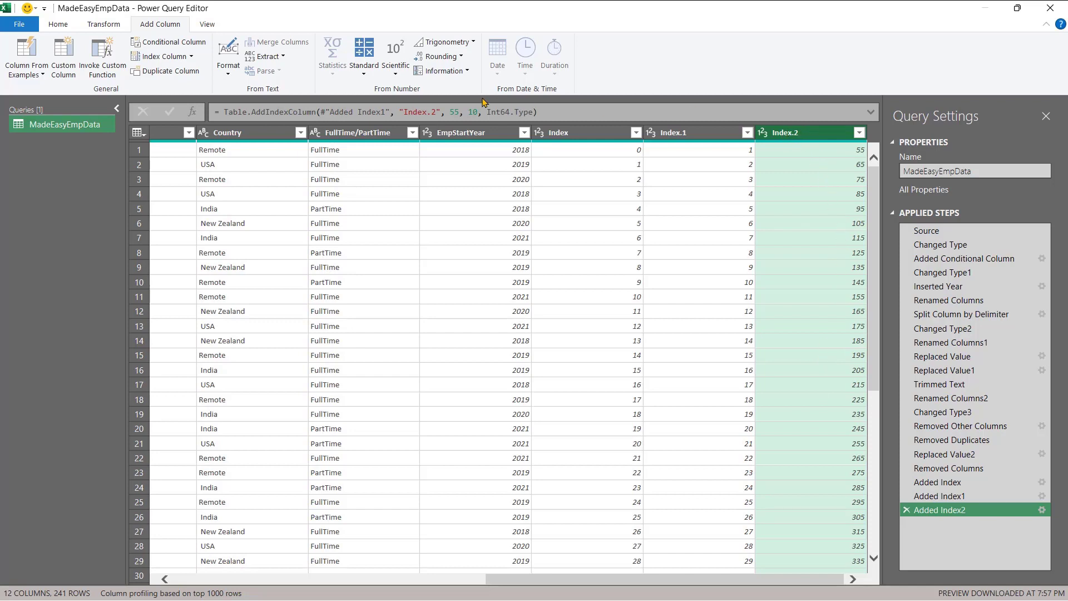
# Step: Add a new column that prefixes the Index.2 values with ME, and delete that Inserted Prefix step
pyautogui.click(229, 73)
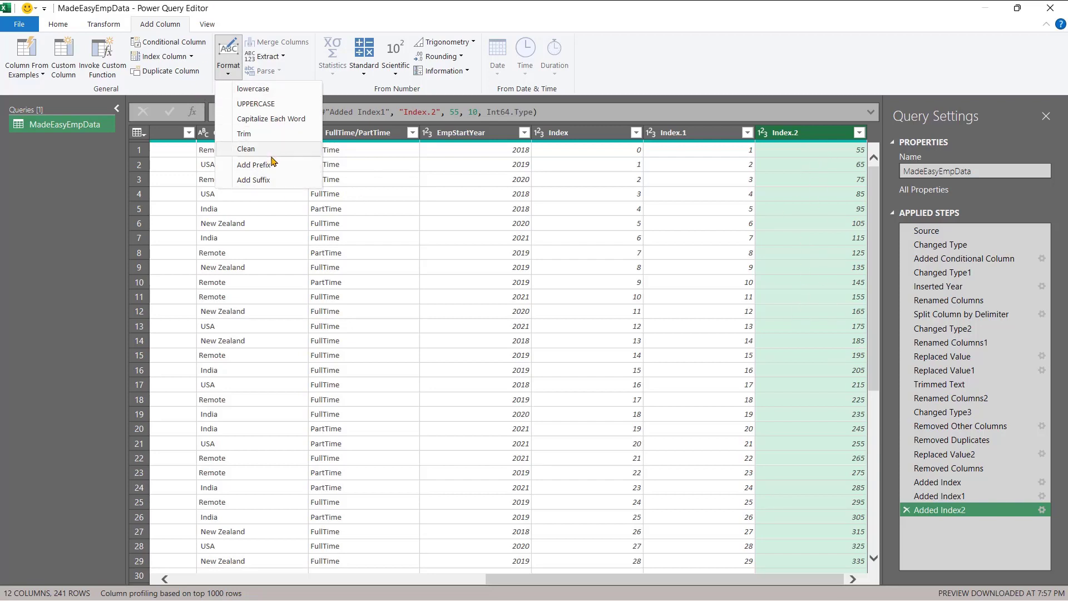
pyautogui.click(242, 167)
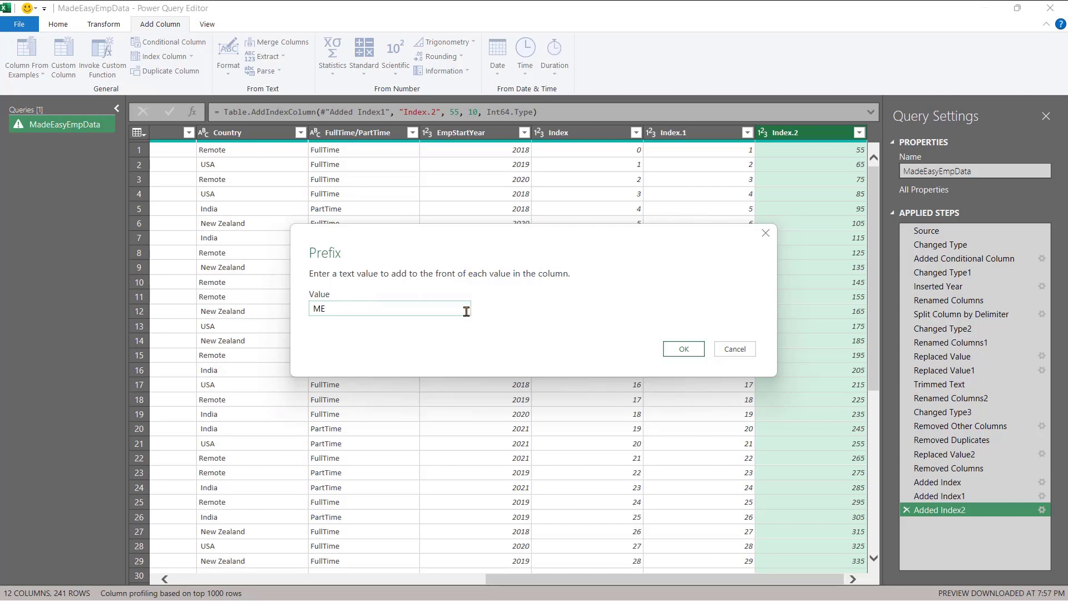
pyautogui.click(681, 349)
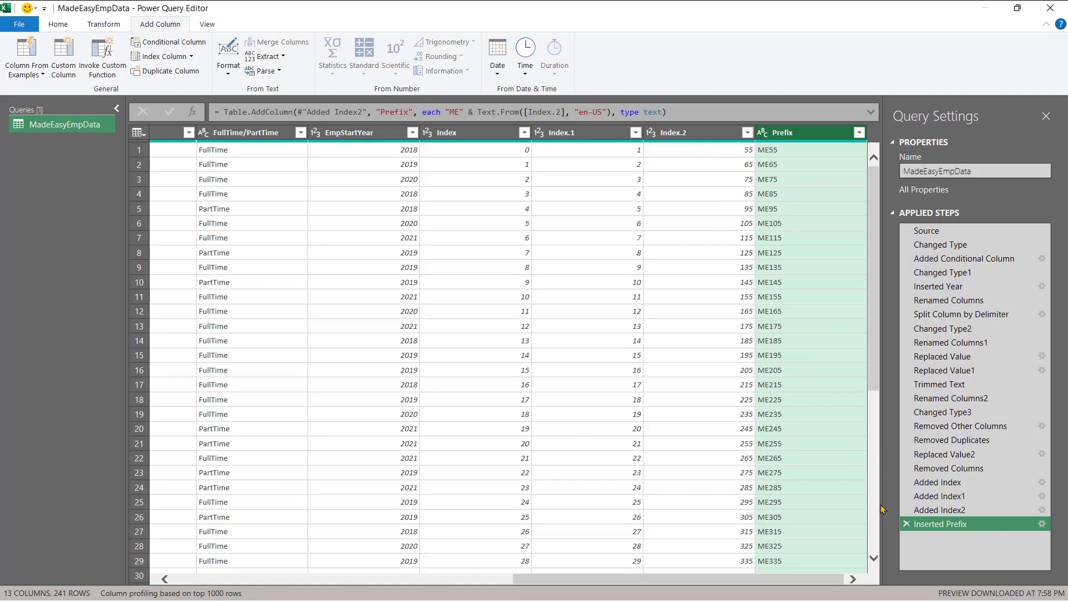
pyautogui.click(906, 525)
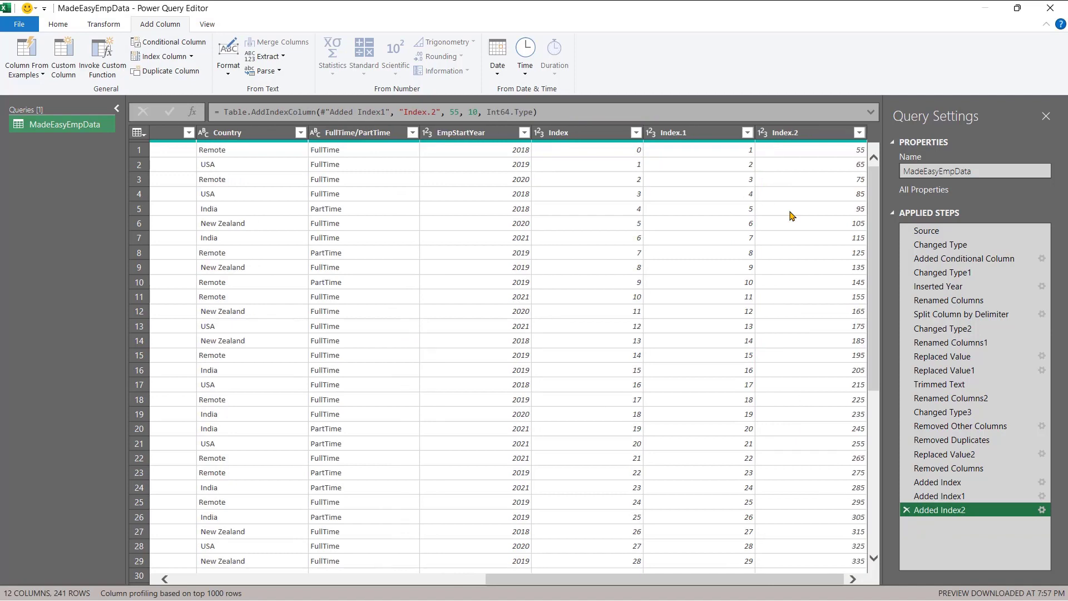
# Step: Add the prefix ME to the values directly in the Index.2 column and check the resulting rows
pyautogui.click(816, 131)
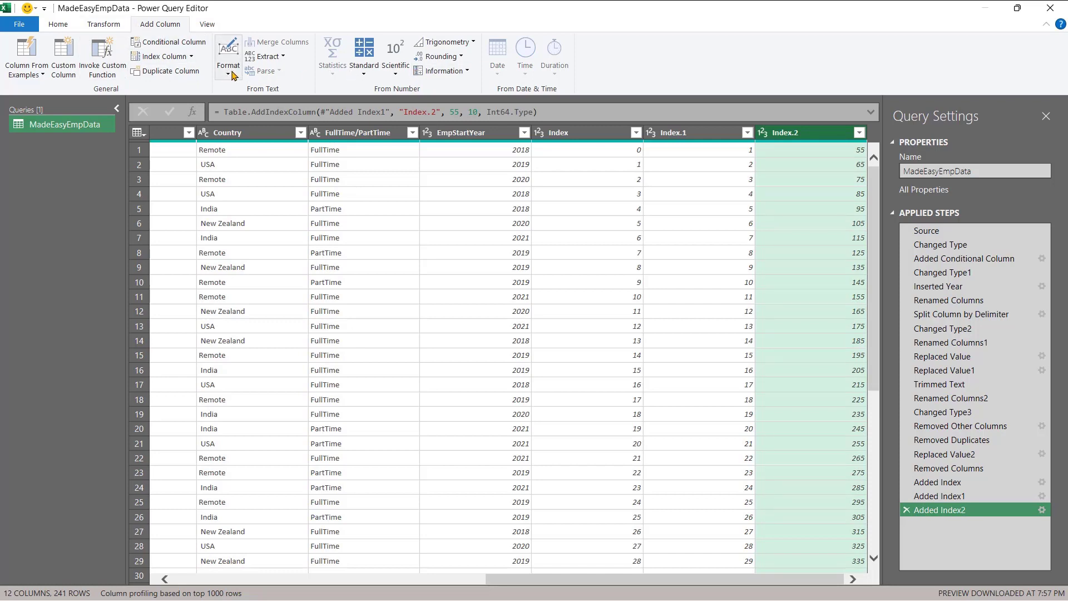
pyautogui.click(93, 26)
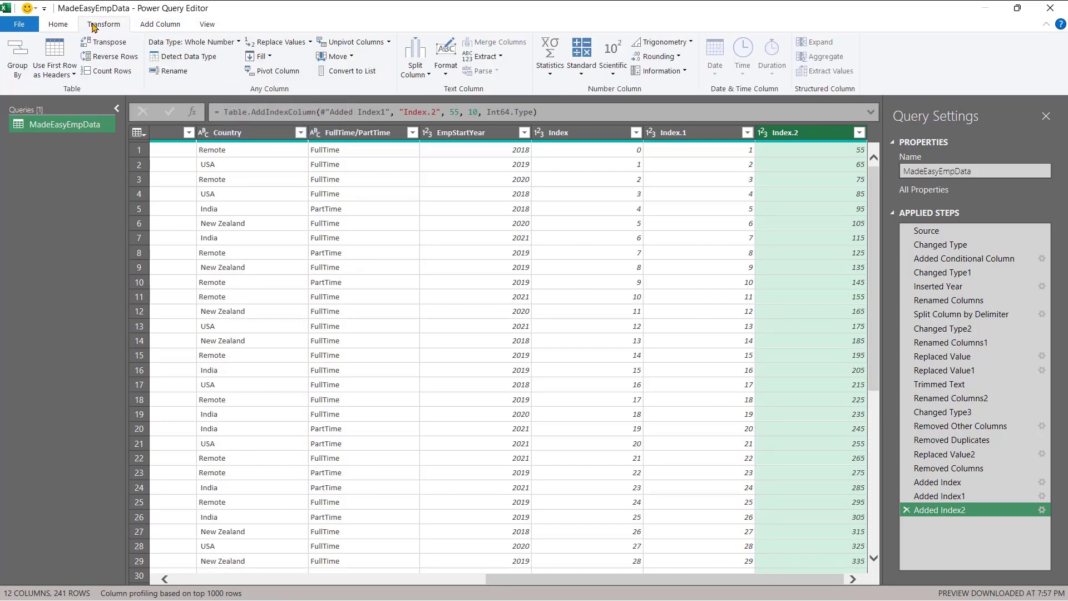
pyautogui.click(447, 77)
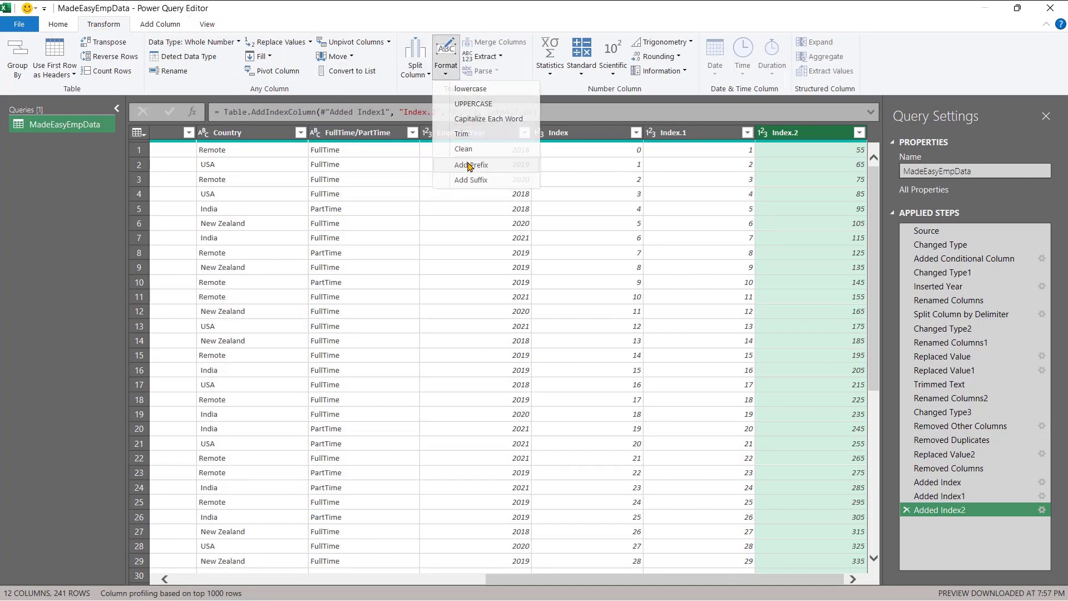
pyautogui.click(469, 165)
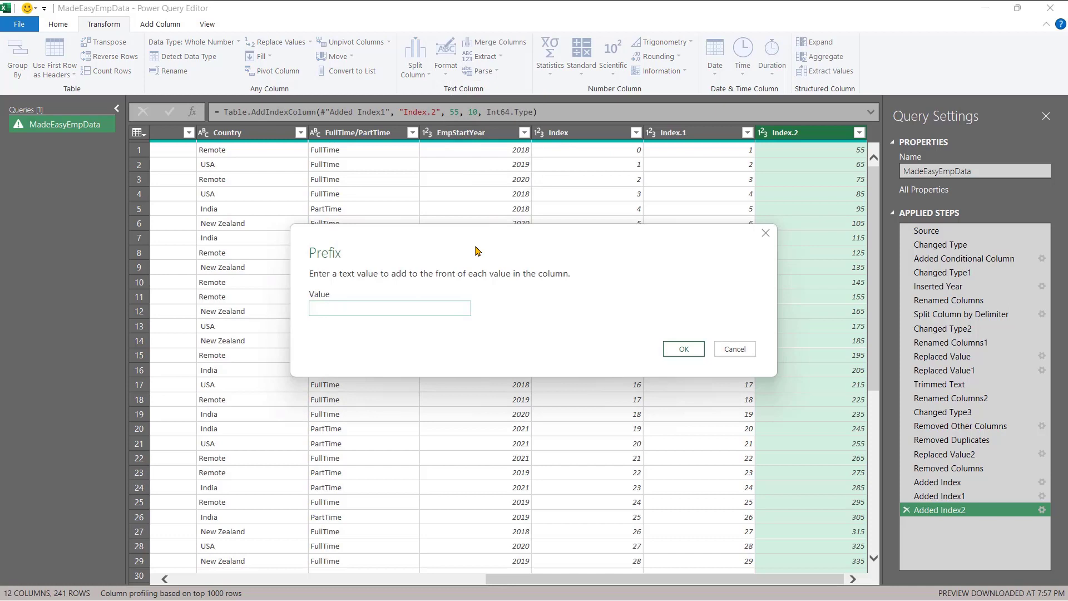
pyautogui.write('ME')
pyautogui.click(683, 348)
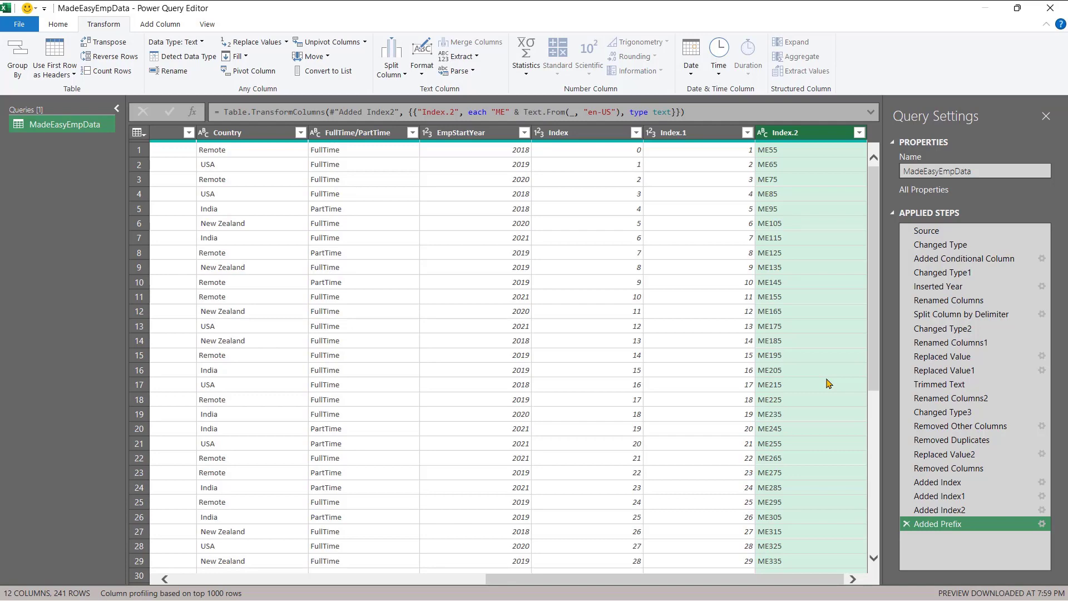
pyautogui.scroll(-7, 810, 406)
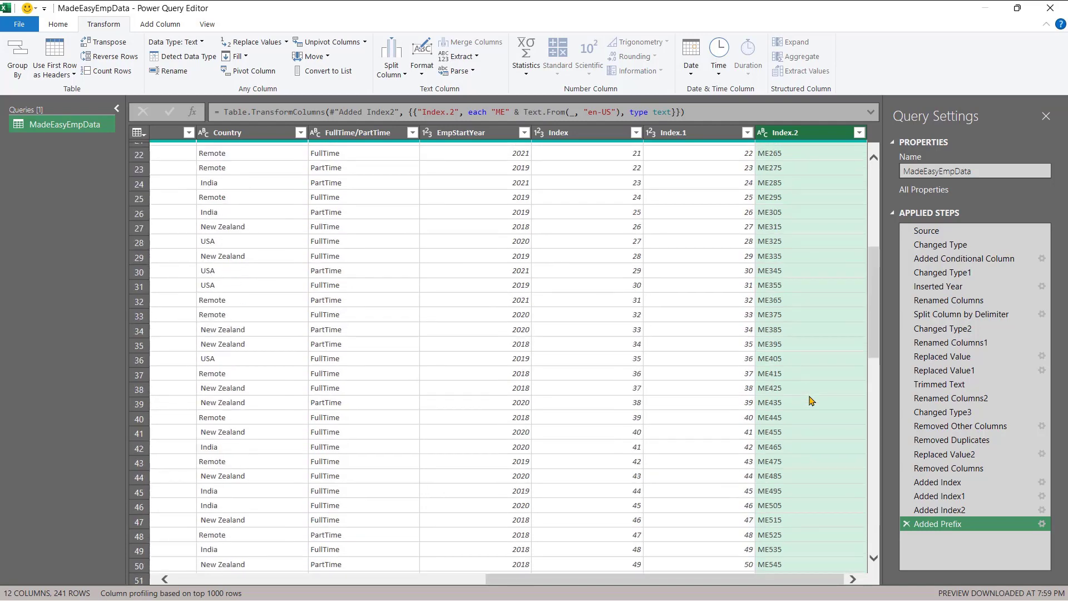
pyautogui.scroll(7, 811, 400)
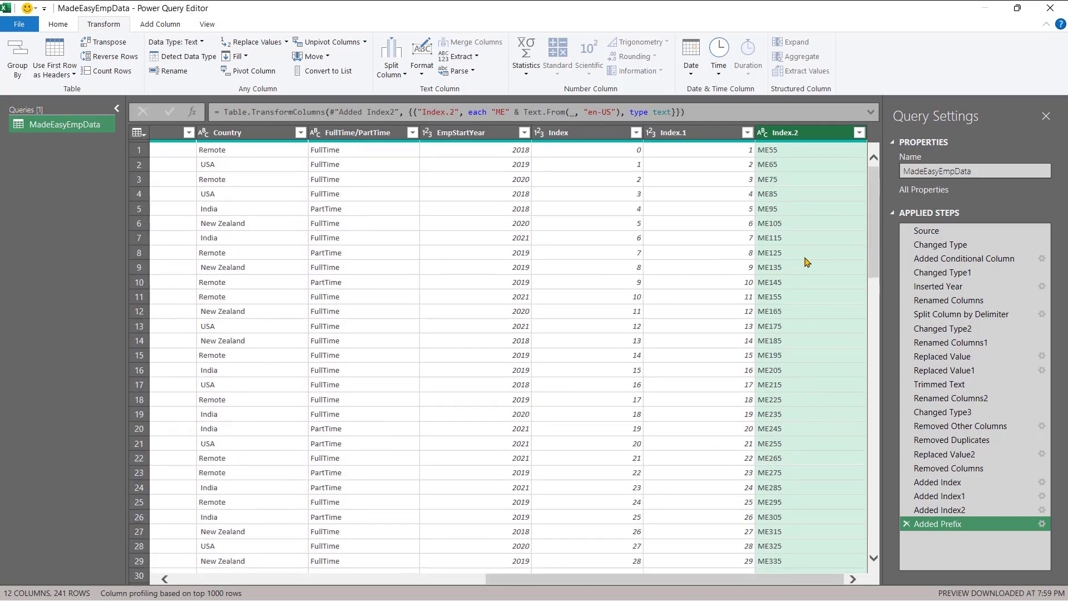
# Step: Rename the Index.2 column as EmpID
pyautogui.doubleClick(787, 133)
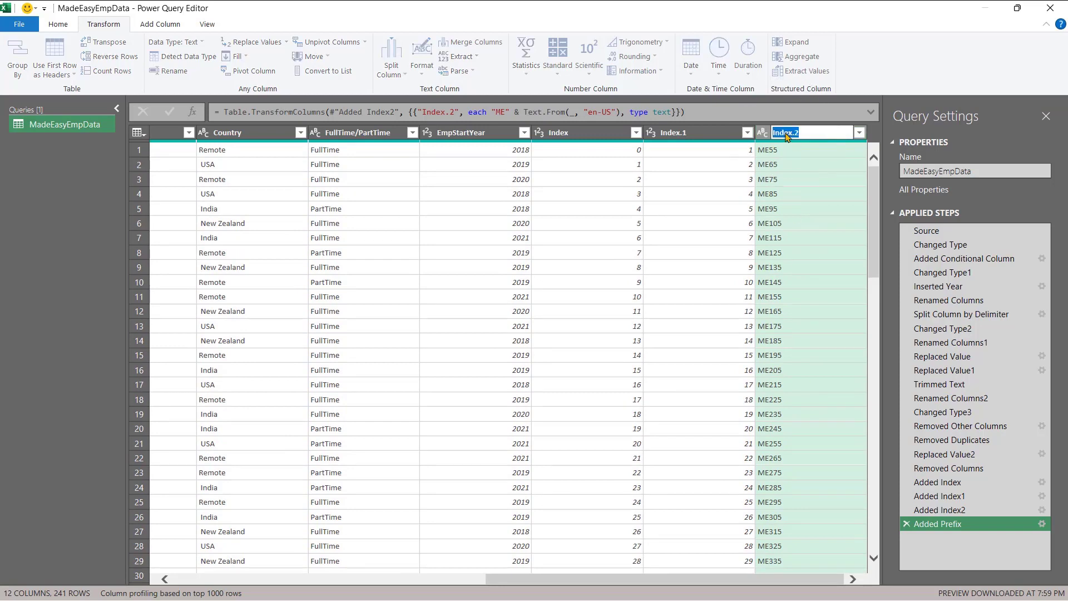
pyautogui.write('E')
pyautogui.press('Return')
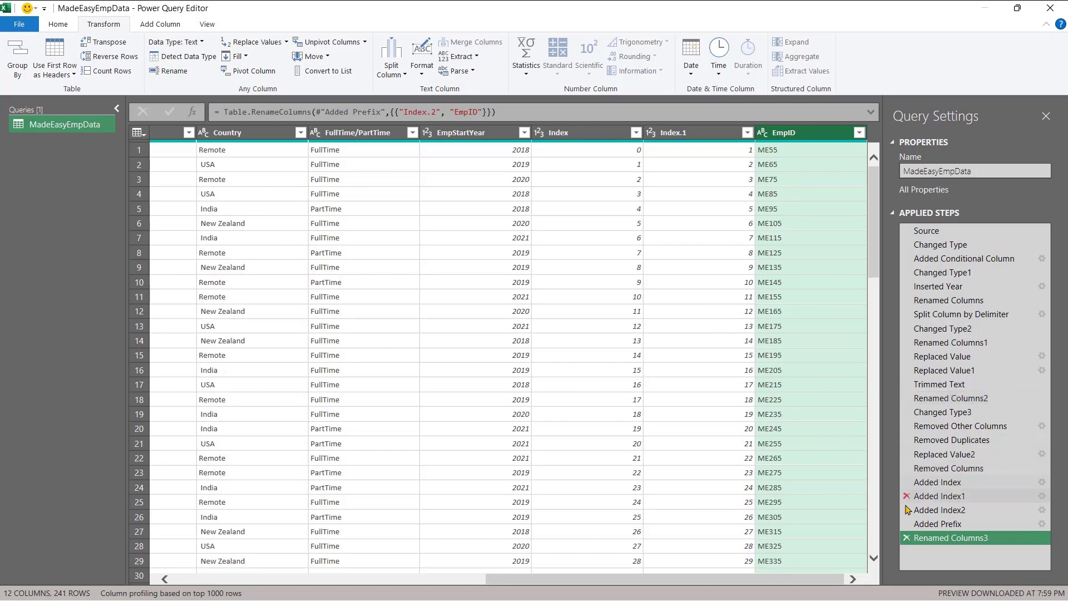
# Step: Delete the applied steps for the rename, prefix, three index columns and removed Emp ID column, keeping Replaced Value2 as the last step
pyautogui.click(906, 538)
pyautogui.click(907, 523)
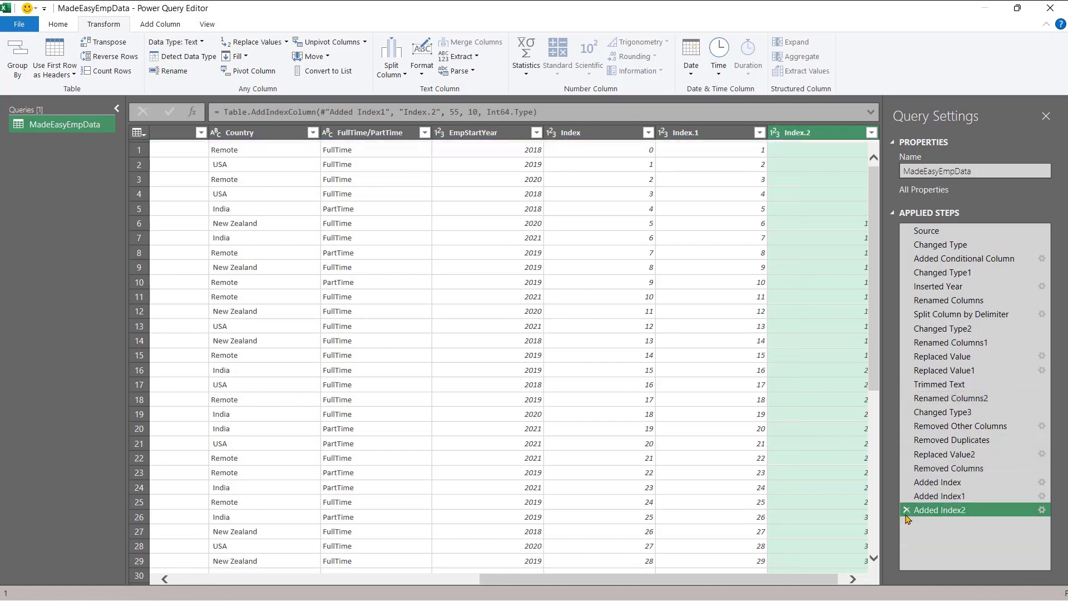
pyautogui.click(907, 510)
pyautogui.click(906, 496)
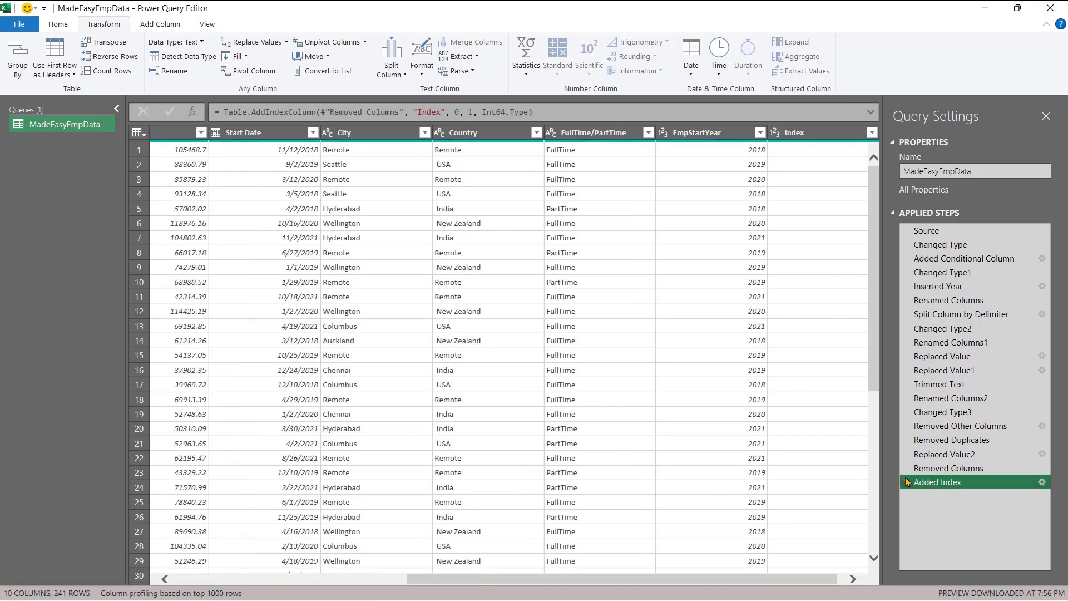
pyautogui.click(906, 482)
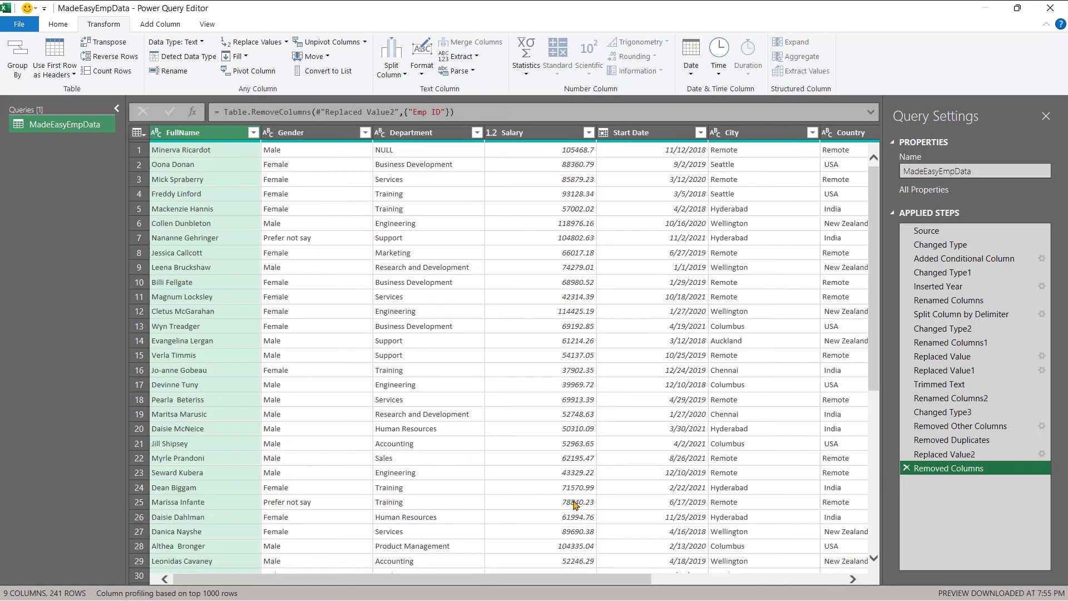
pyautogui.click(906, 468)
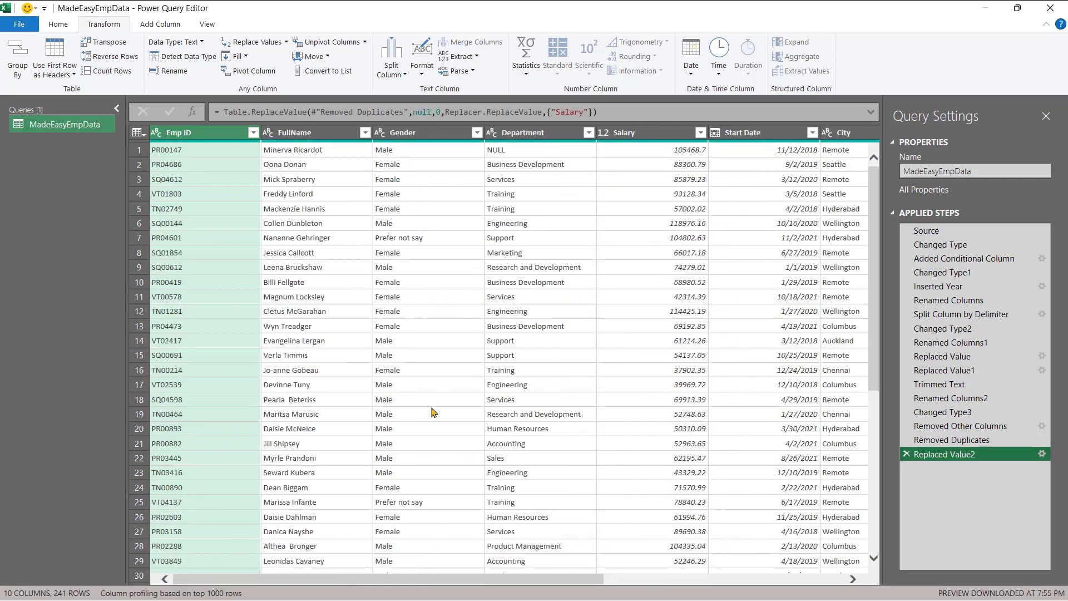
pyautogui.scroll(-6, 434, 412)
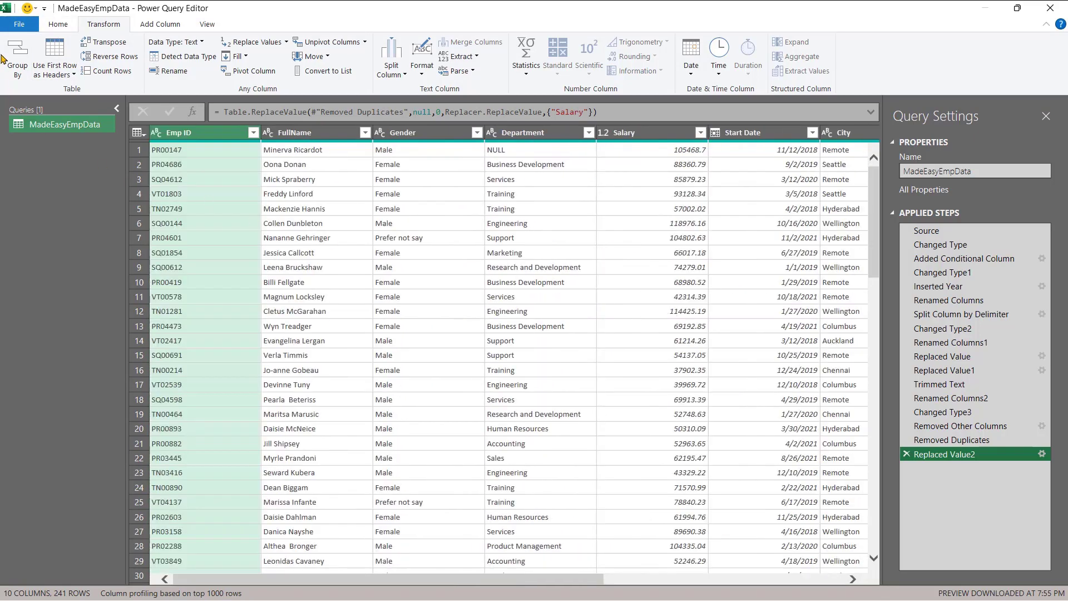
# Step: Close the query editor with the Close & Load To option to choose where the data goes
pyautogui.click(19, 24)
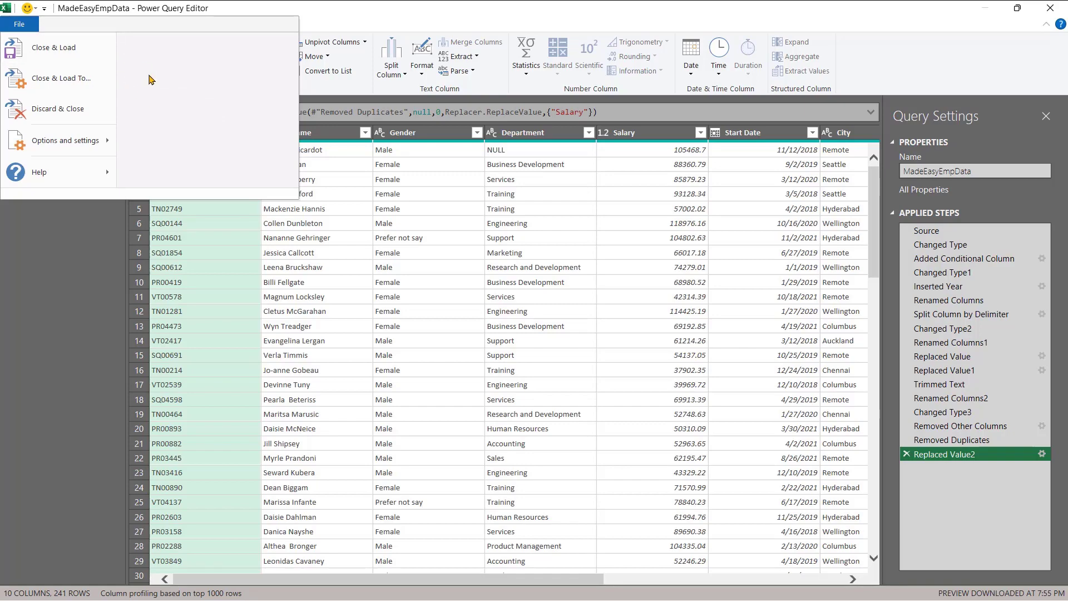
pyautogui.click(80, 83)
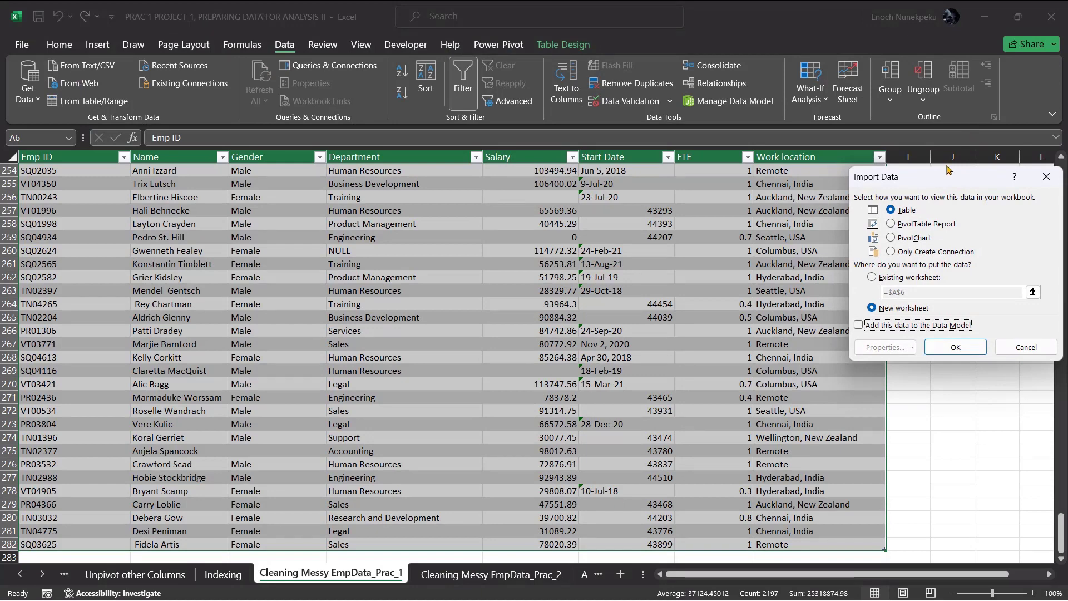
pyautogui.moveTo(940, 177); pyautogui.dragTo(639, 199)
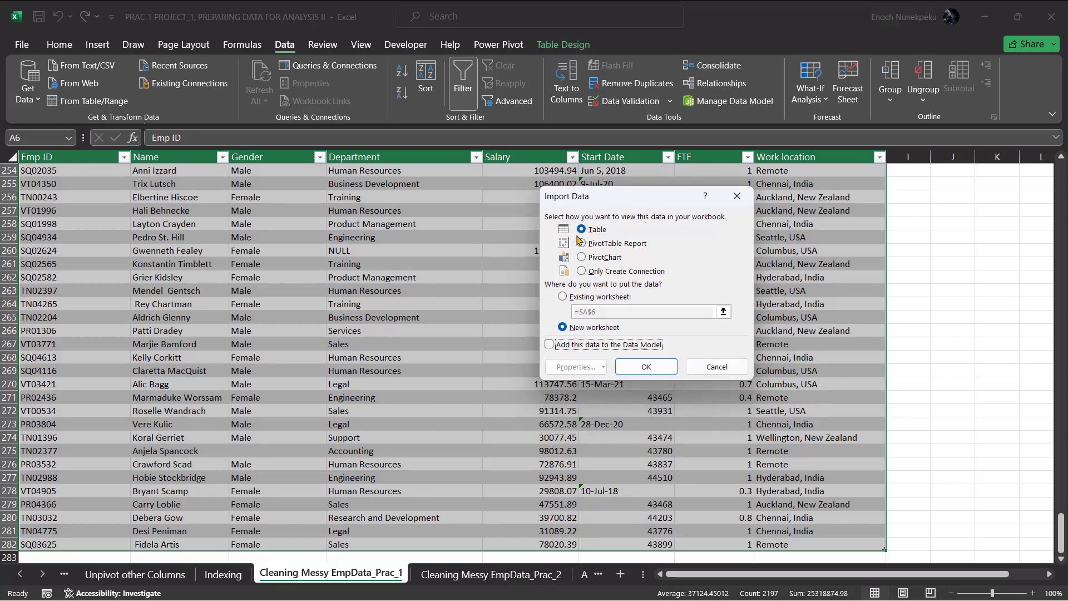
# Step: Try cell J6 of the existing worksheet as the import destination, and switch back to a new worksheet
pyautogui.click(564, 298)
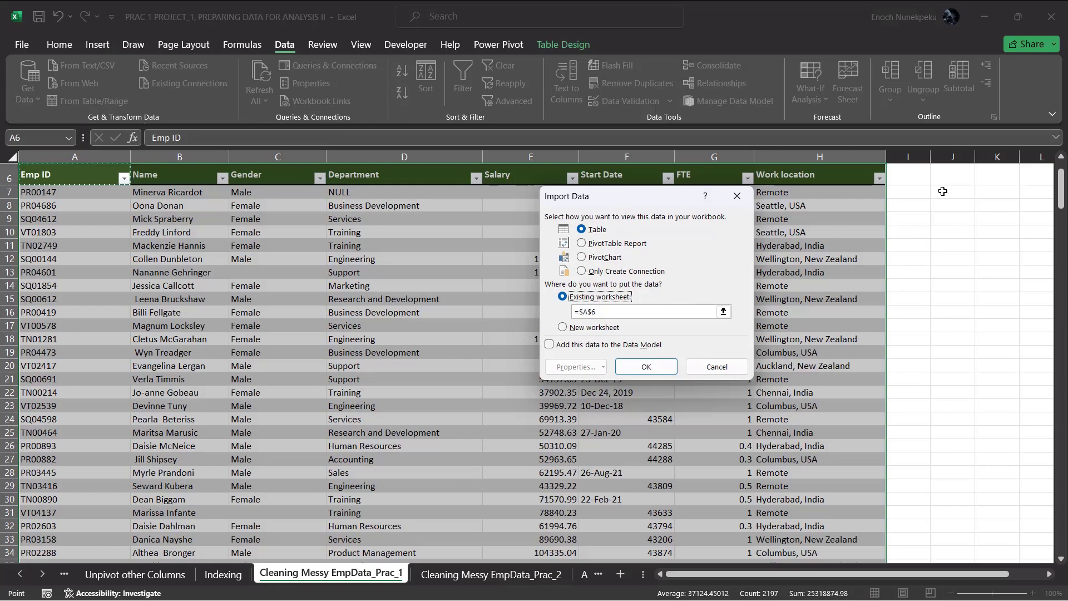
pyautogui.click(960, 179)
pyautogui.hscroll(2, 889, 229)
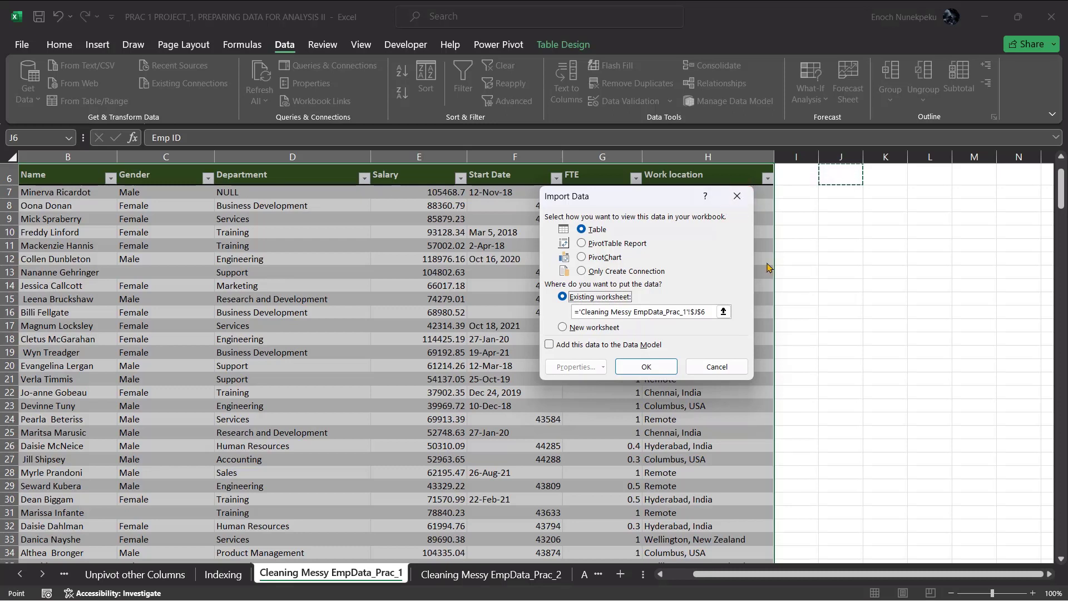
pyautogui.click(563, 327)
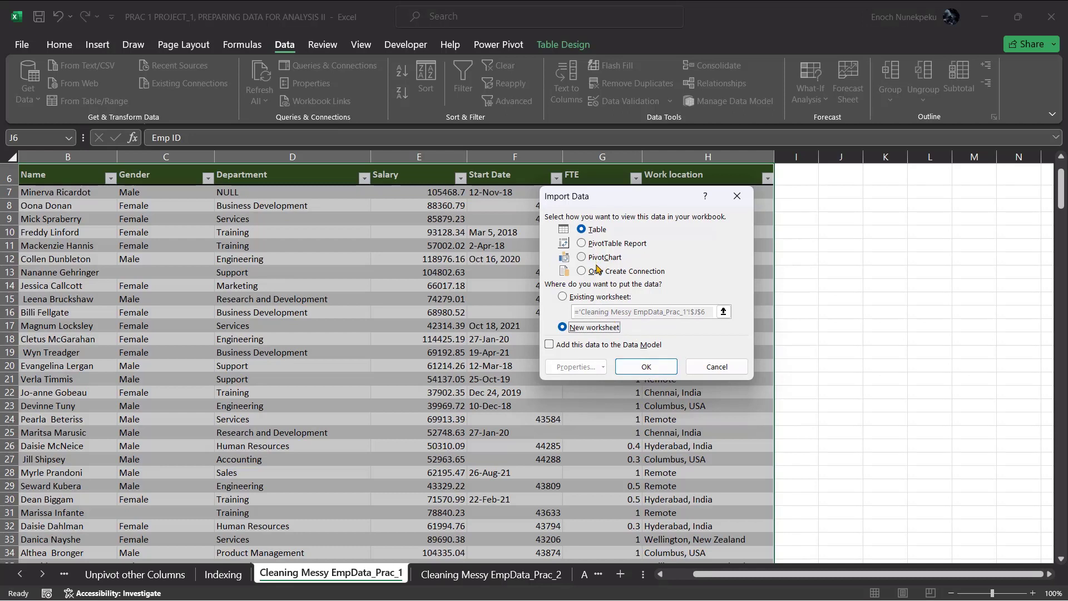
# Step: Choose the existing worksheet as the import destination and try to load the table at cell K6
pyautogui.click(561, 298)
pyautogui.hscroll(2, 893, 279)
pyautogui.hscroll(2, 890, 278)
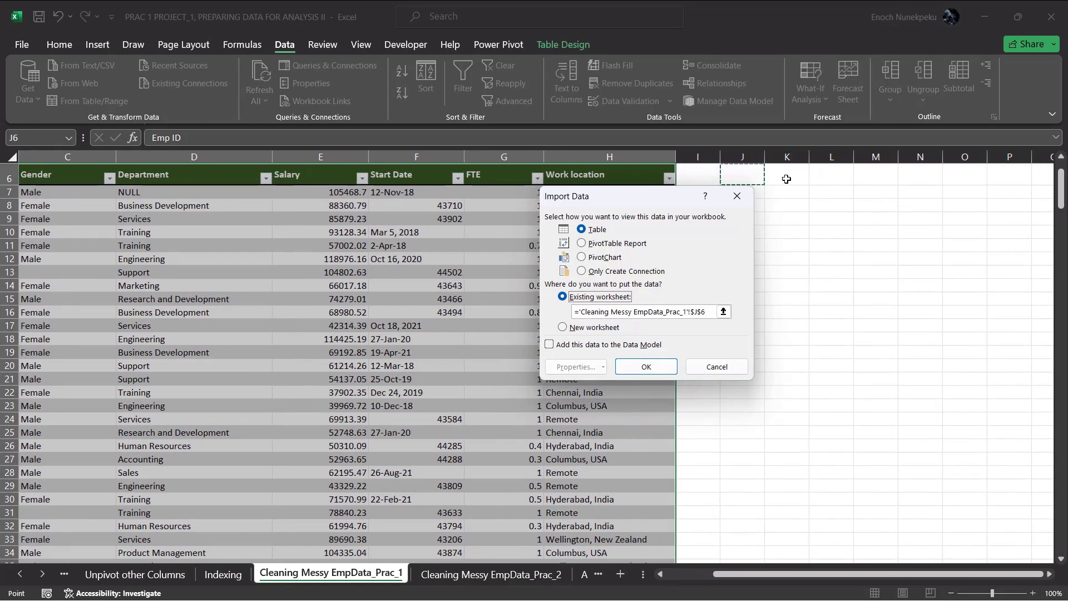
pyautogui.scroll(2, 853, 270)
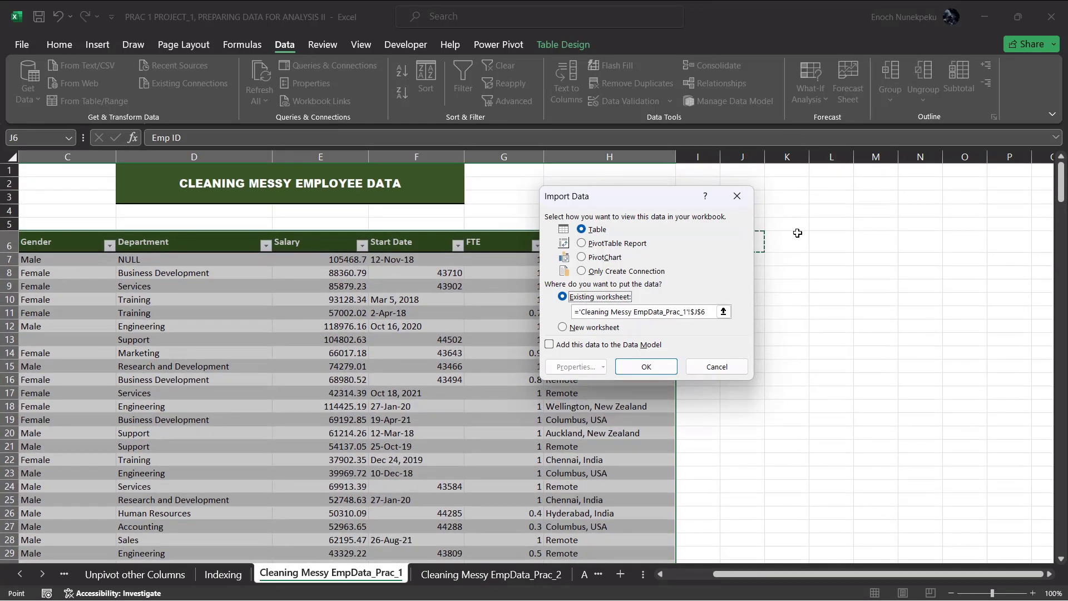
pyautogui.click(786, 242)
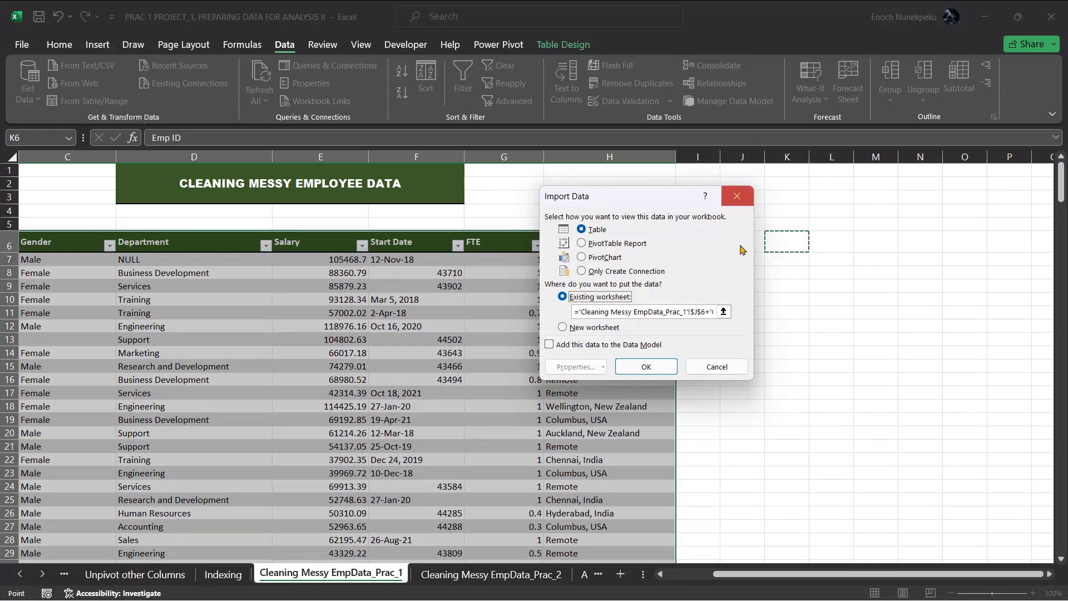
pyautogui.click(647, 369)
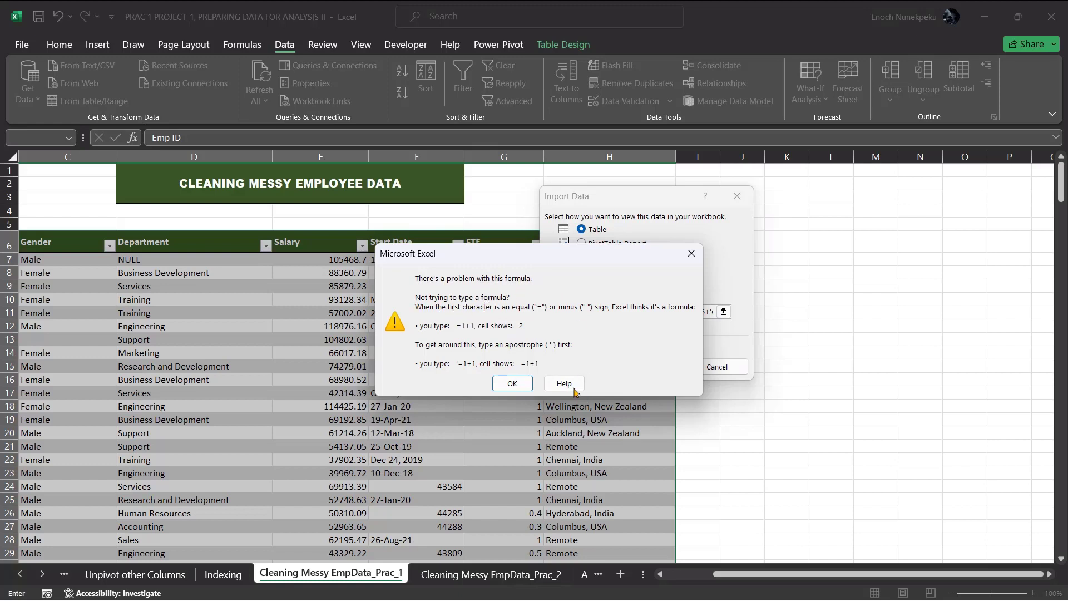
pyautogui.click(691, 253)
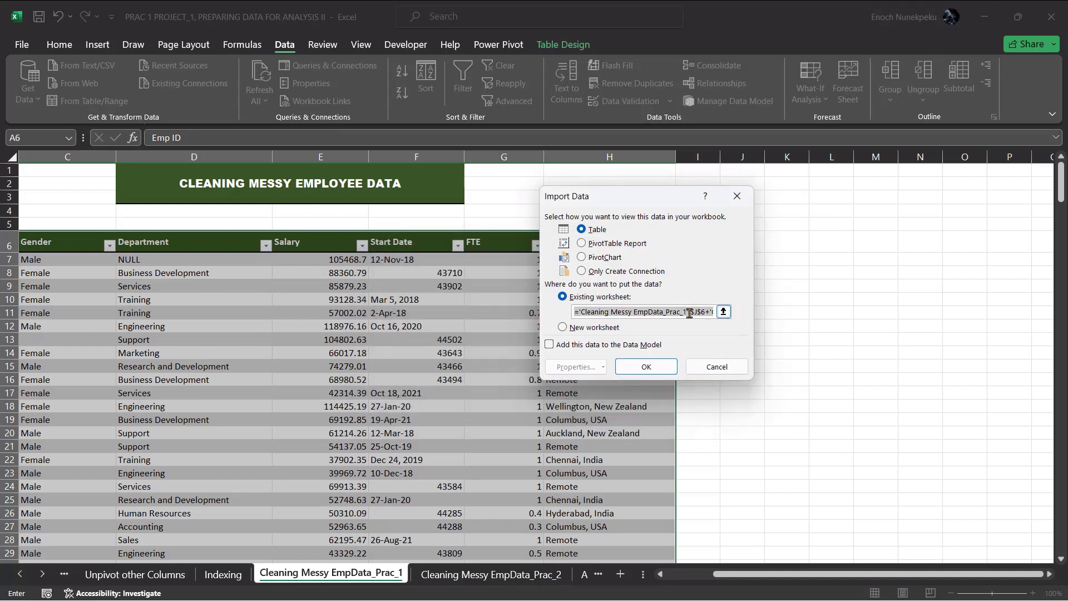
# Step: Clear the destination reference, load the table at cell K6 of the existing worksheet, and check its columns
pyautogui.press('BackSpace')
pyautogui.moveTo(600, 205); pyautogui.dragTo(432, 240)
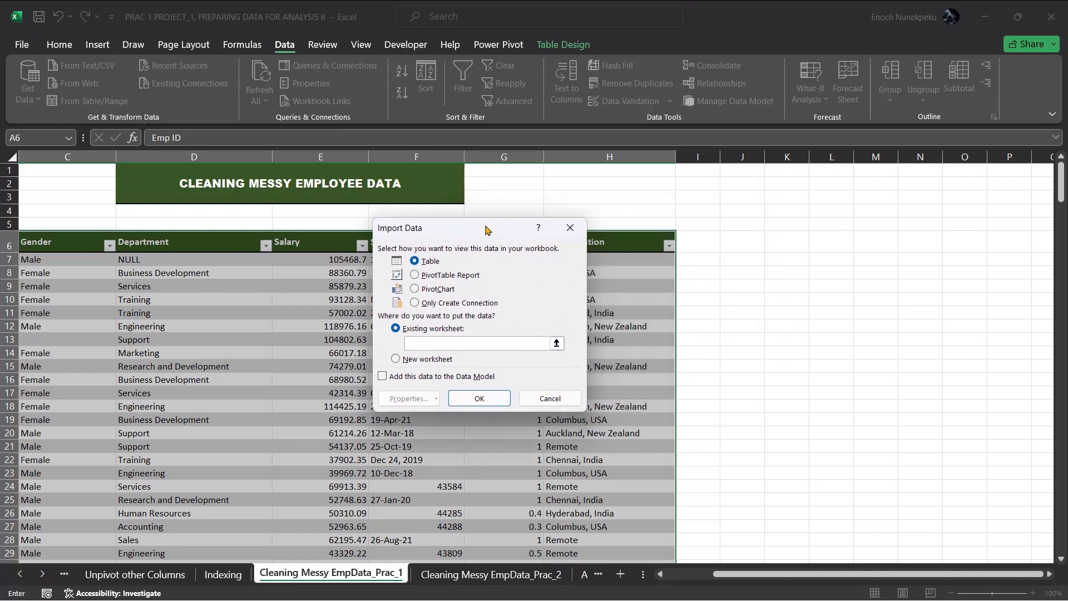
pyautogui.click(785, 243)
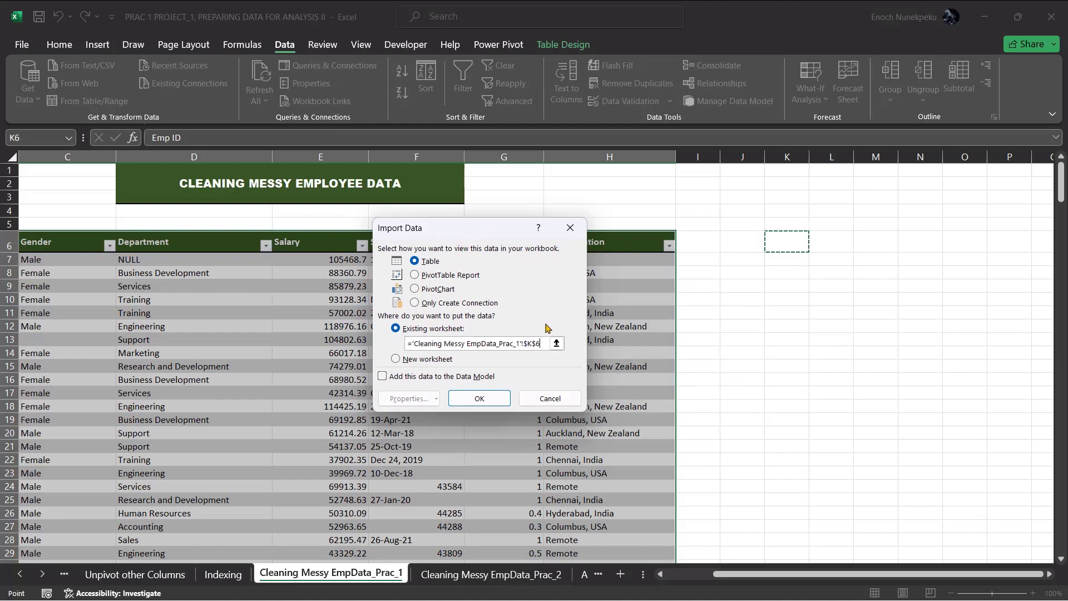
pyautogui.click(466, 398)
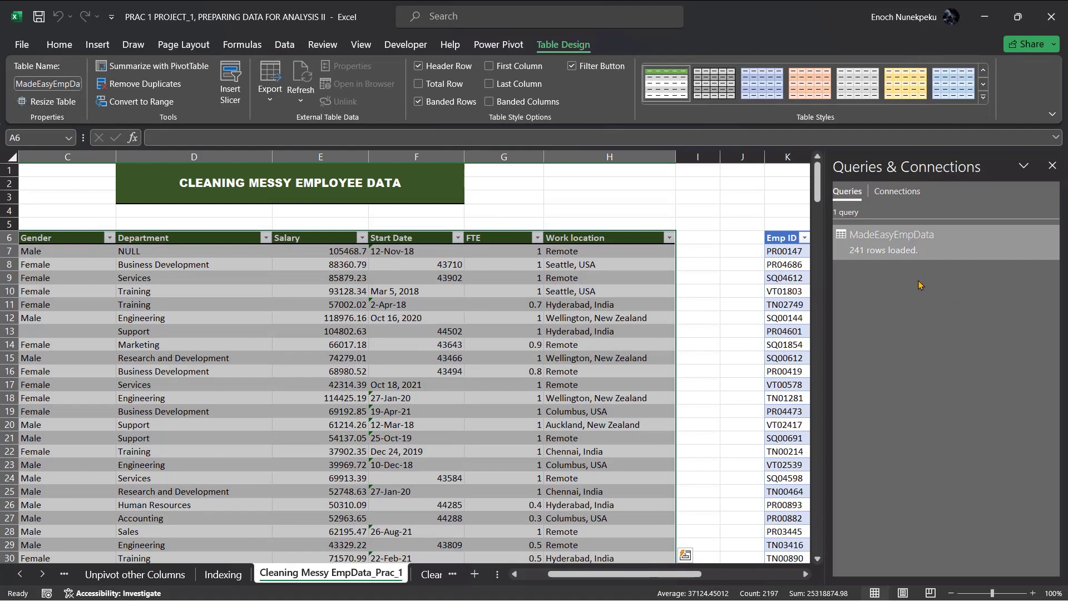
pyautogui.hscroll(5, 529, 317)
pyautogui.hscroll(3, 529, 317)
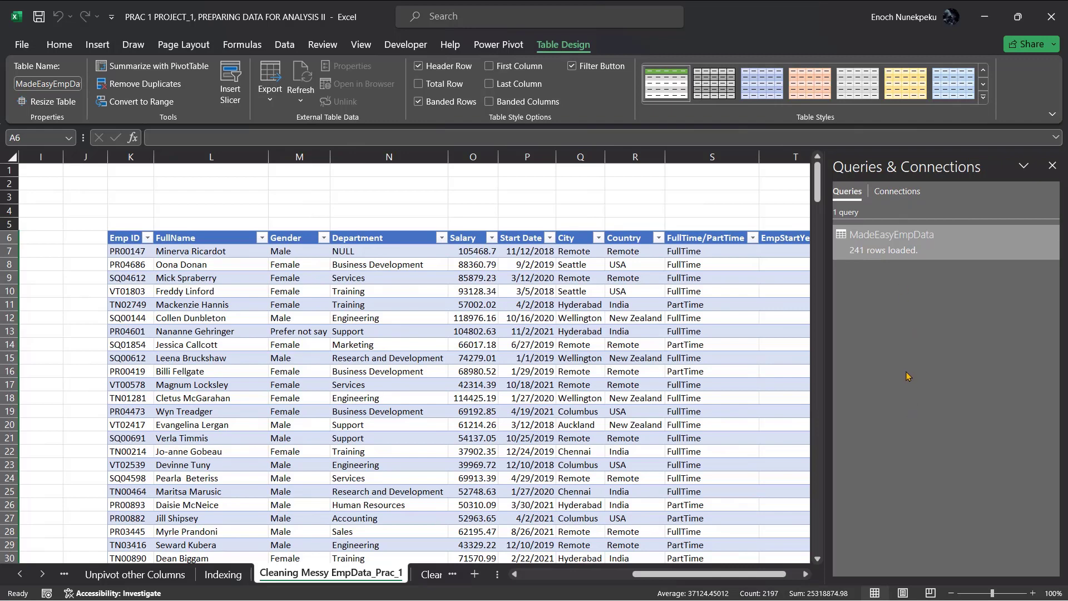
pyautogui.hscroll(4, 702, 371)
pyautogui.hscroll(1, 702, 370)
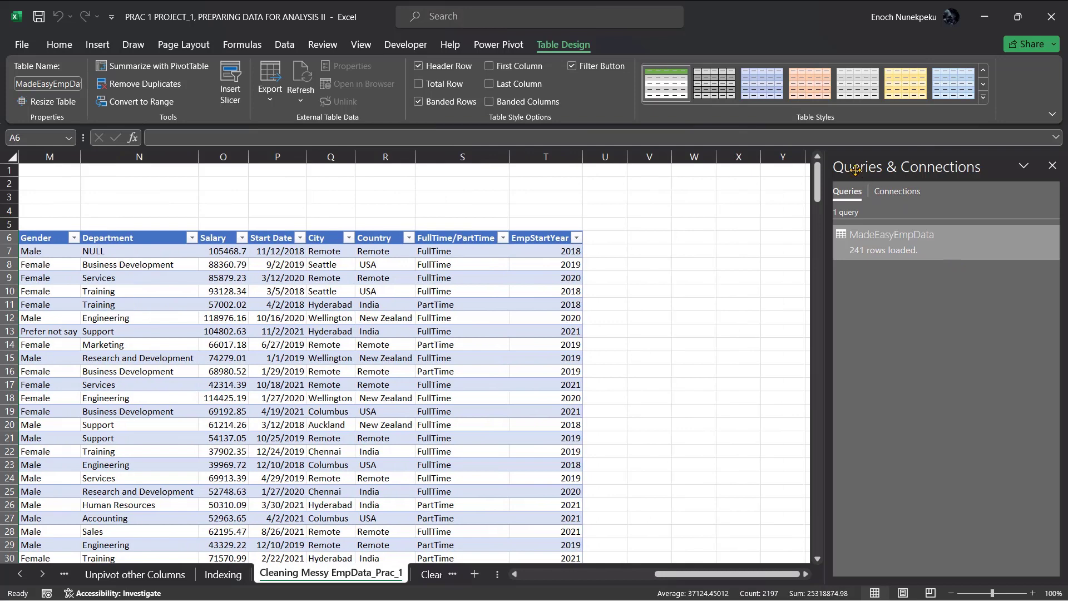
pyautogui.hscroll(-4, 546, 318)
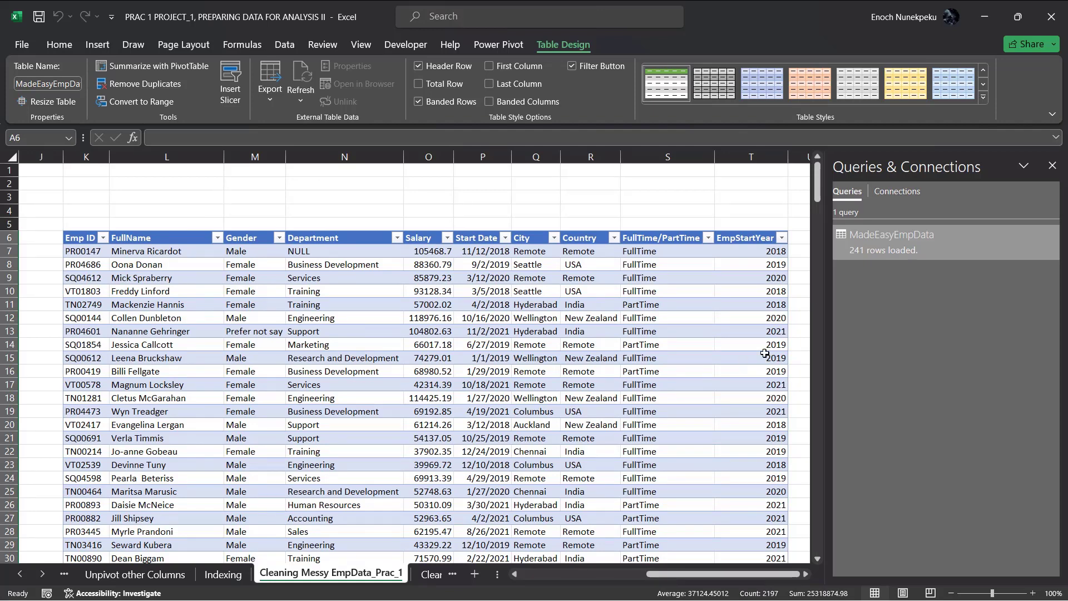
# Step: Open the MadeEasyEmpData query in the editor, exit it without changes, and close the Queries & Connections pane
pyautogui.doubleClick(866, 244)
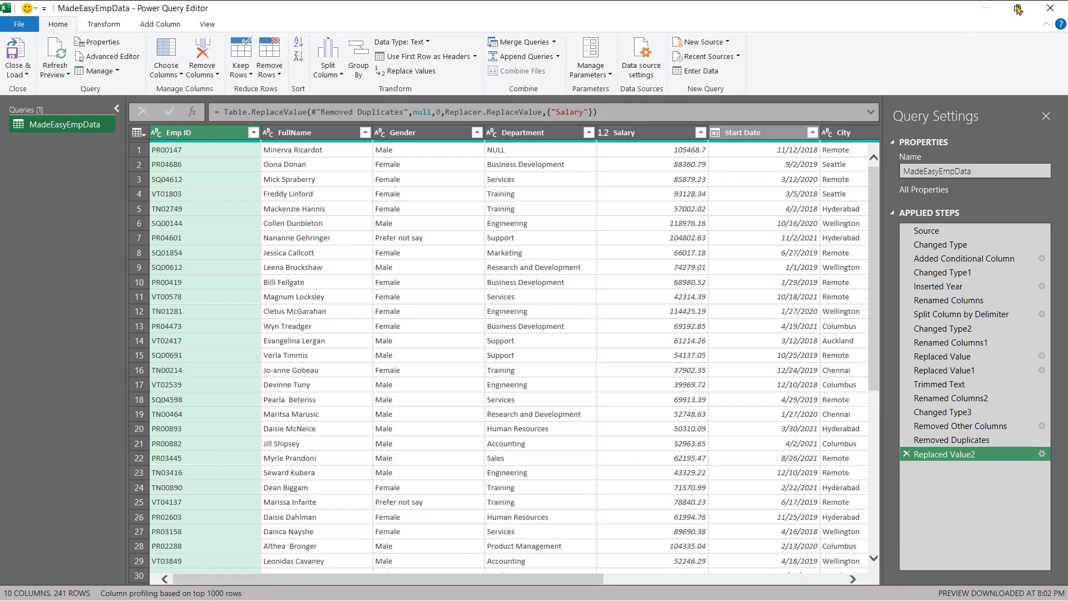
pyautogui.click(1050, 8)
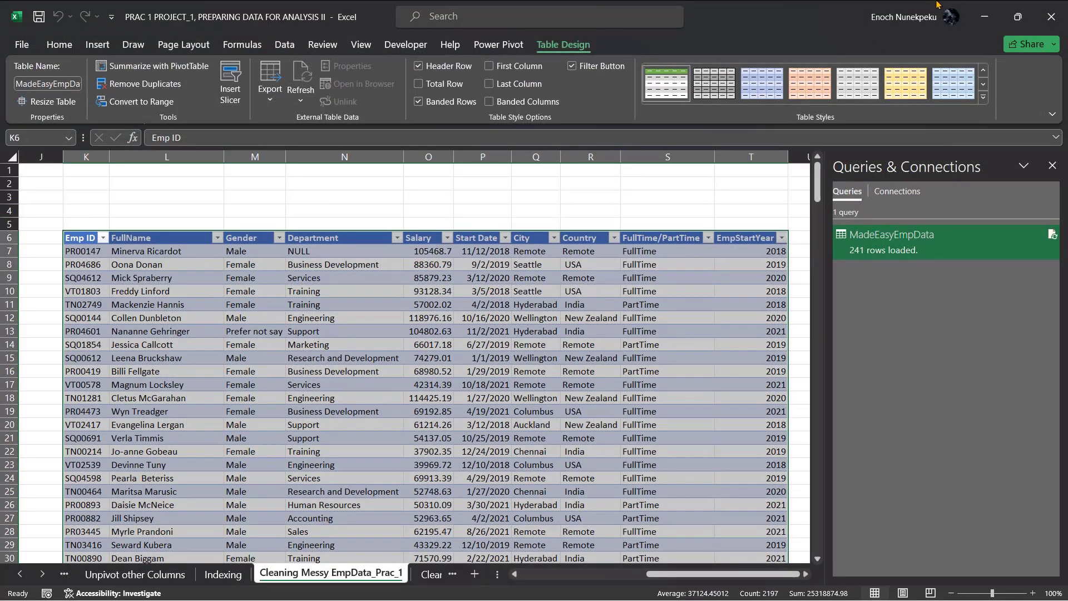
pyautogui.scroll(-5, 496, 322)
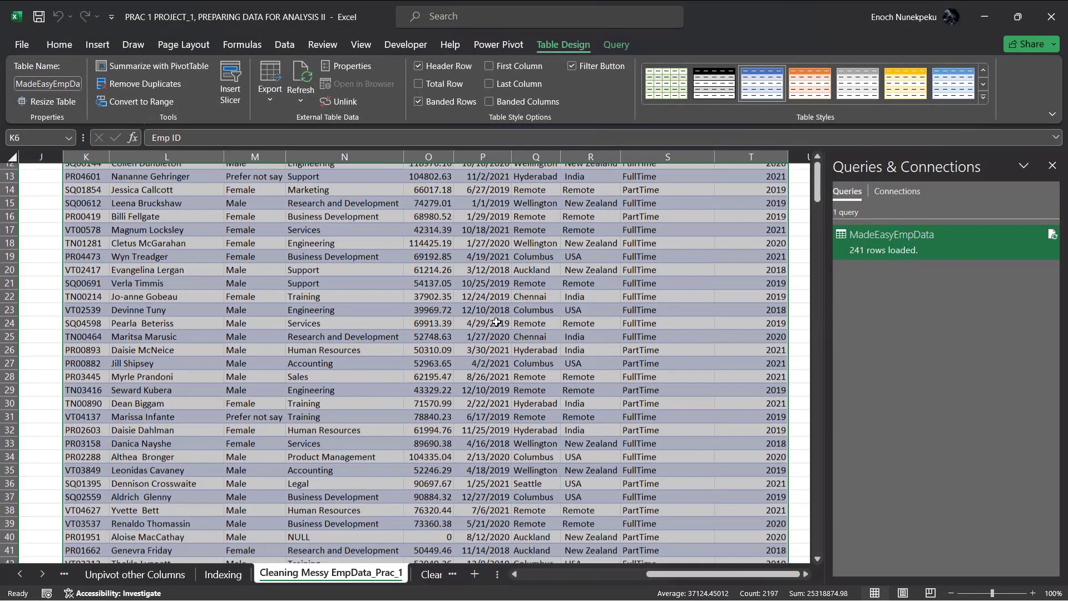
pyautogui.scroll(5, 496, 322)
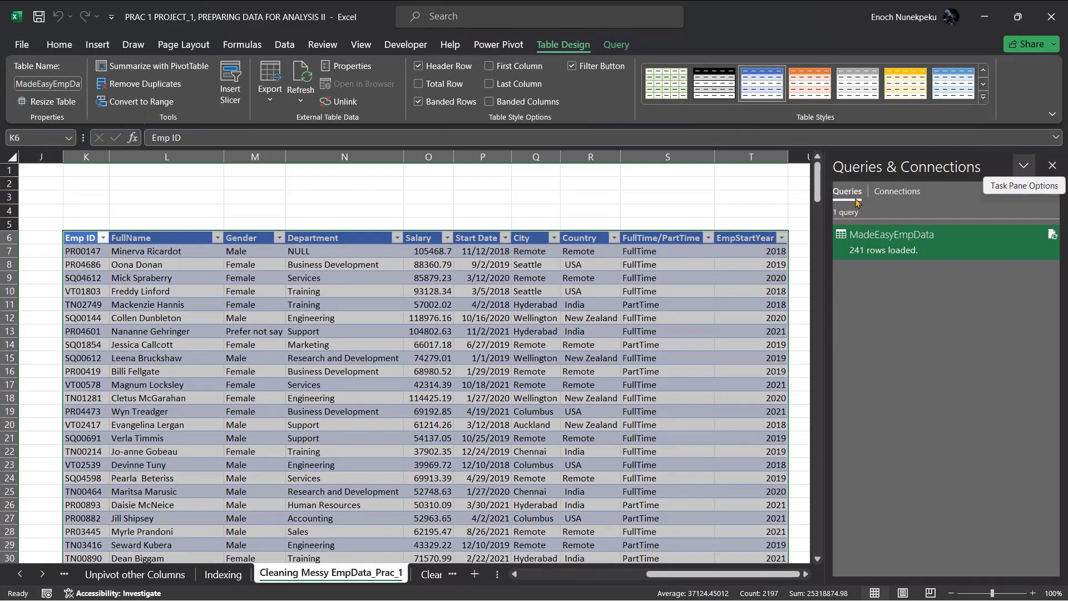
pyautogui.click(1052, 167)
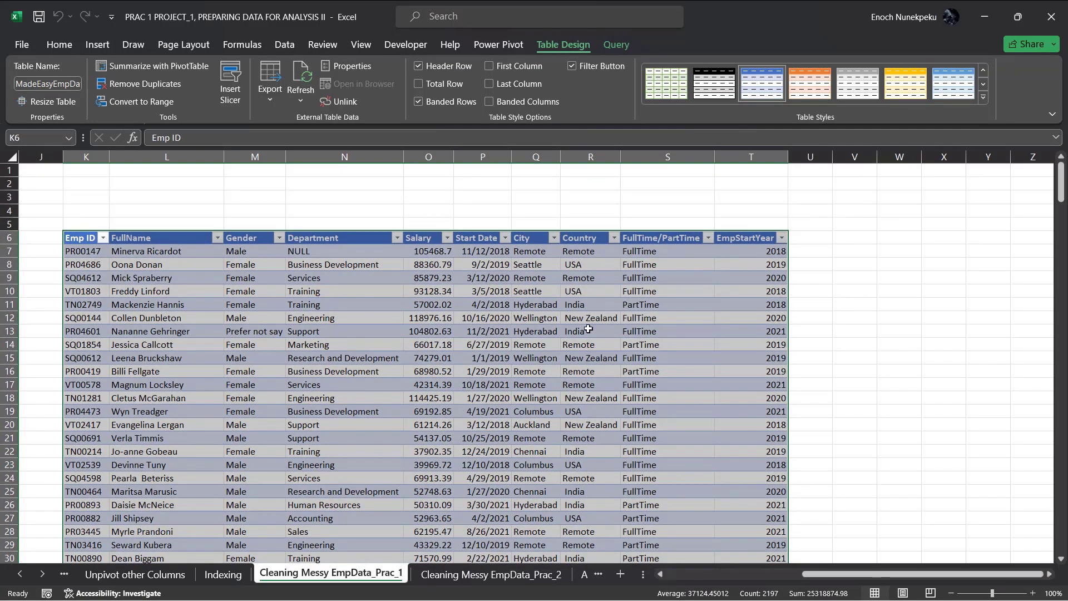
# Step: Examine the source employee table's records from the header down to its last rows
pyautogui.hscroll(-5, 587, 329)
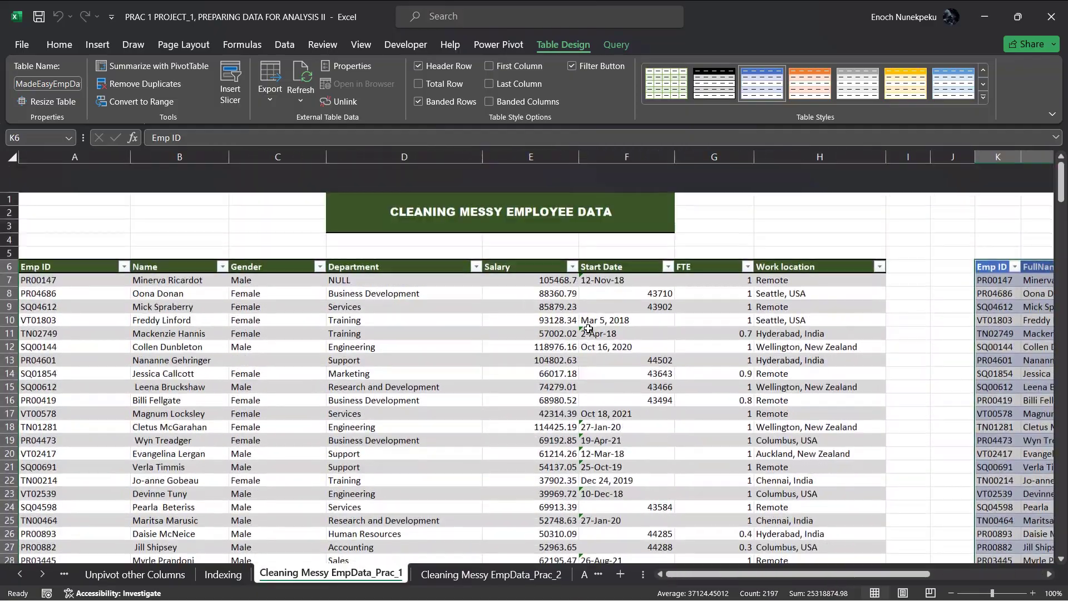
pyautogui.scroll(-20, 588, 329)
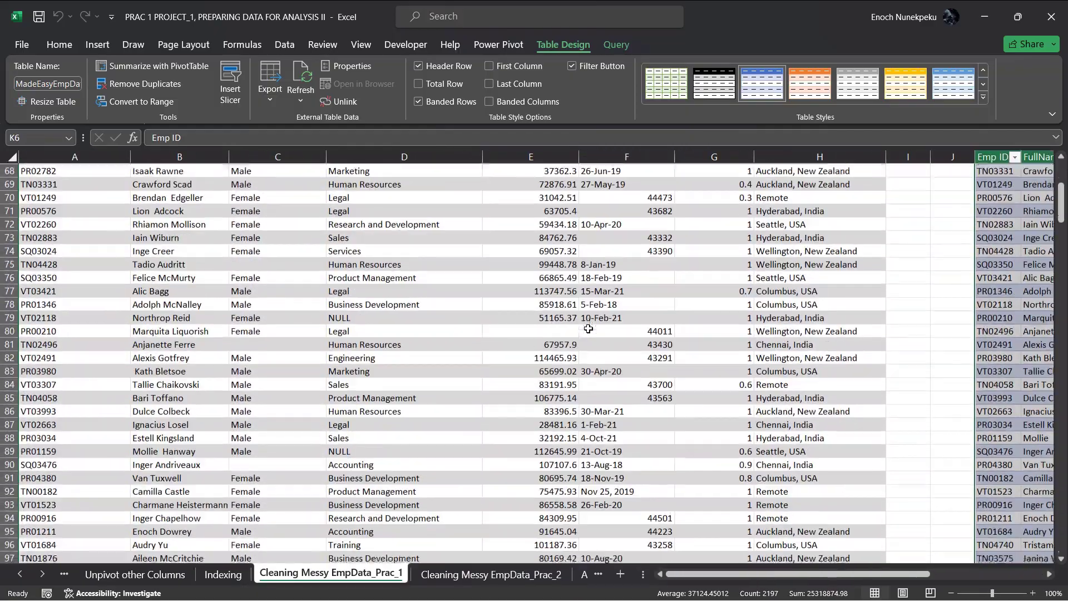
pyautogui.scroll(-7, 588, 329)
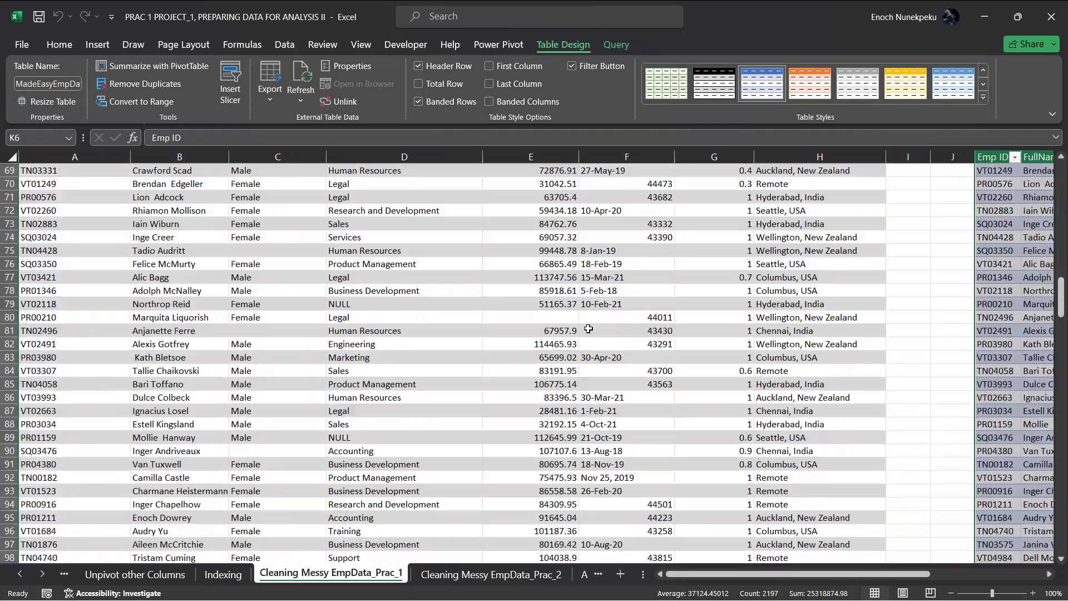
pyautogui.click(545, 313)
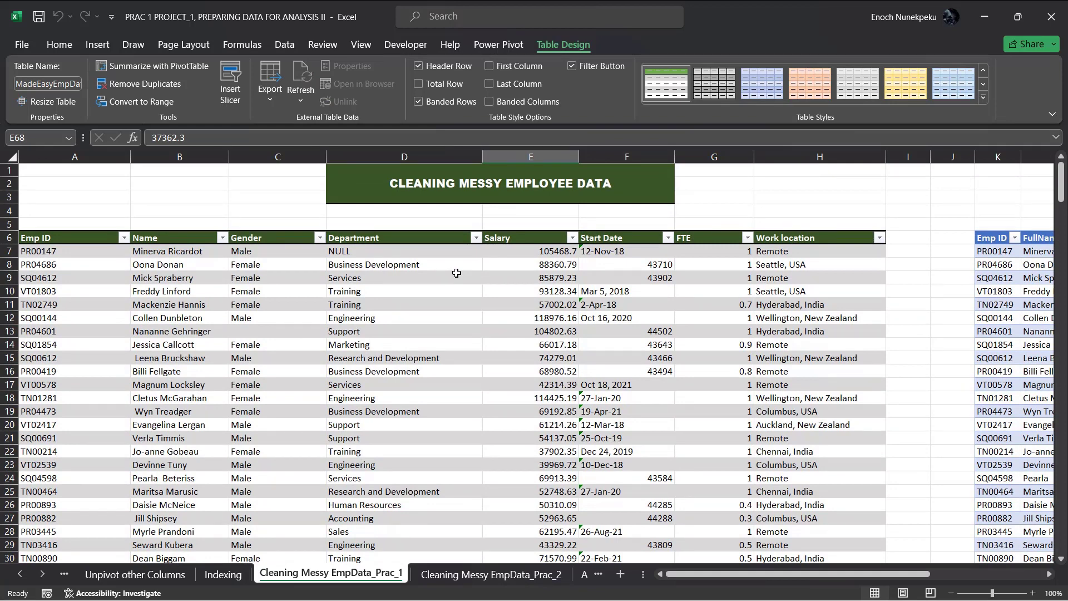
pyautogui.scroll(-20, 456, 273)
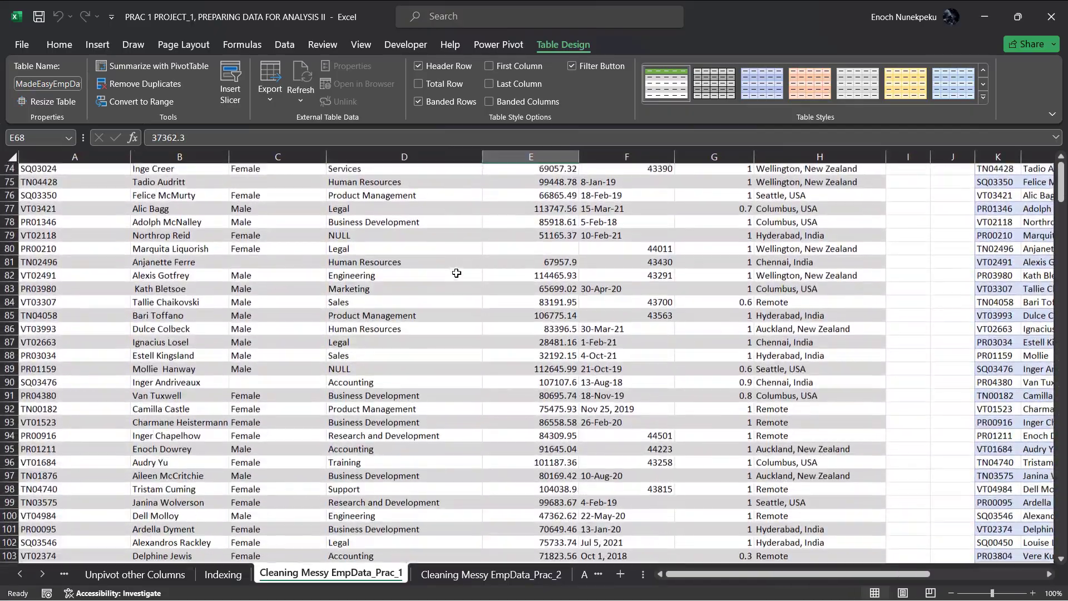
pyautogui.scroll(-20, 456, 273)
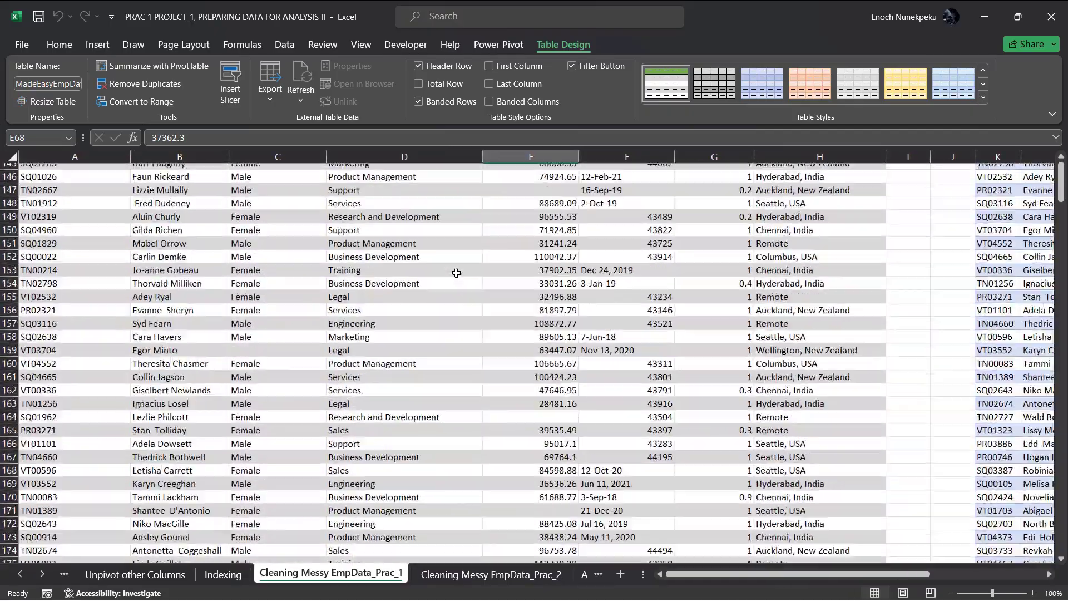
pyautogui.scroll(-20, 456, 273)
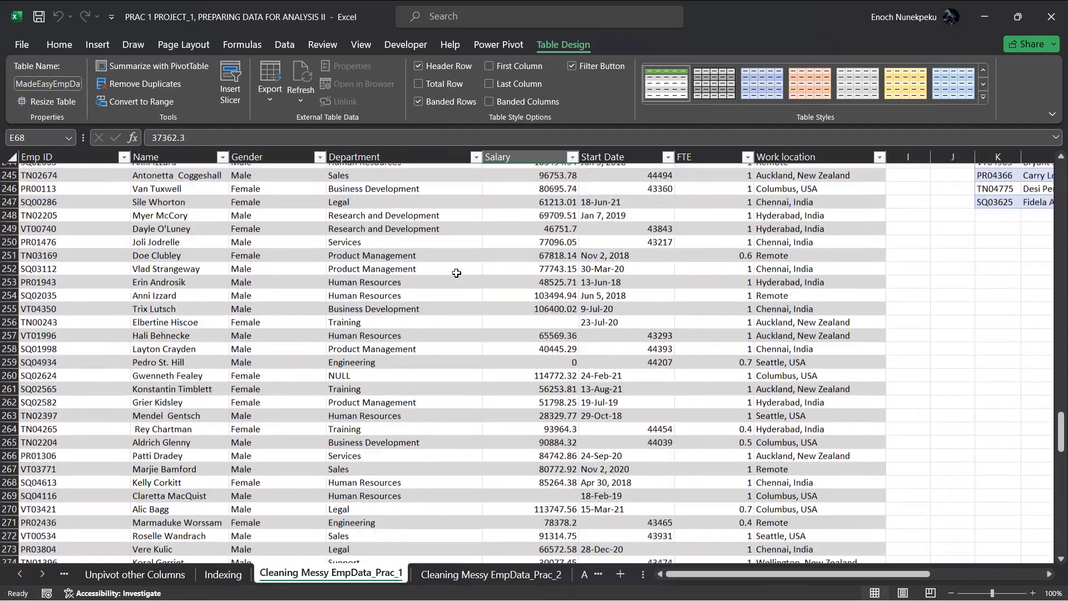
pyautogui.scroll(17, 456, 273)
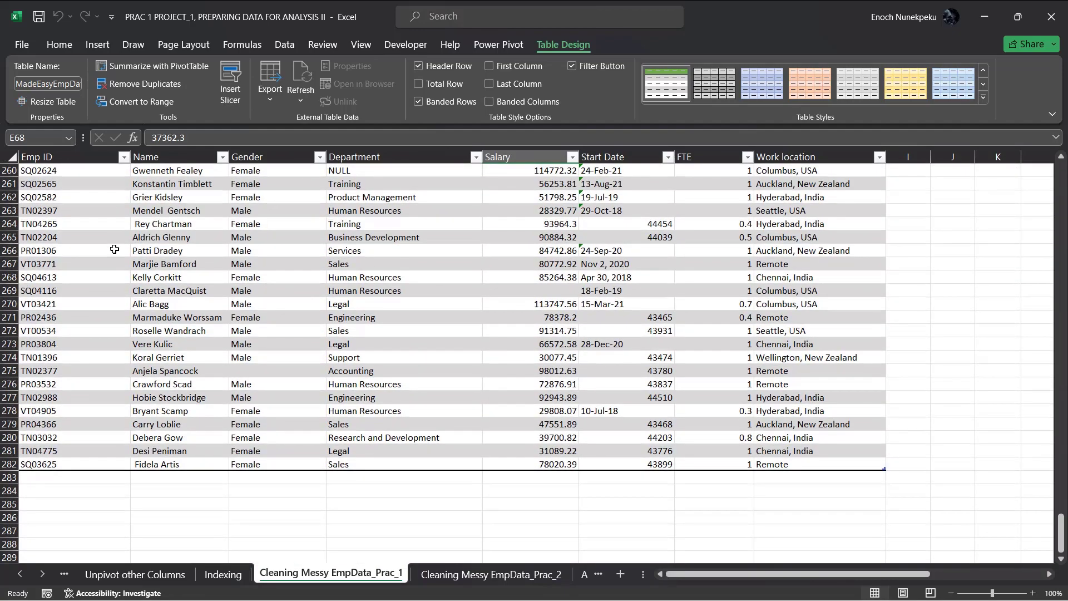
# Step: Copy the source table's last 15 records, A268:H282, and paste them directly below the table starting at cell A283
pyautogui.moveTo(44, 279); pyautogui.dragTo(844, 466)
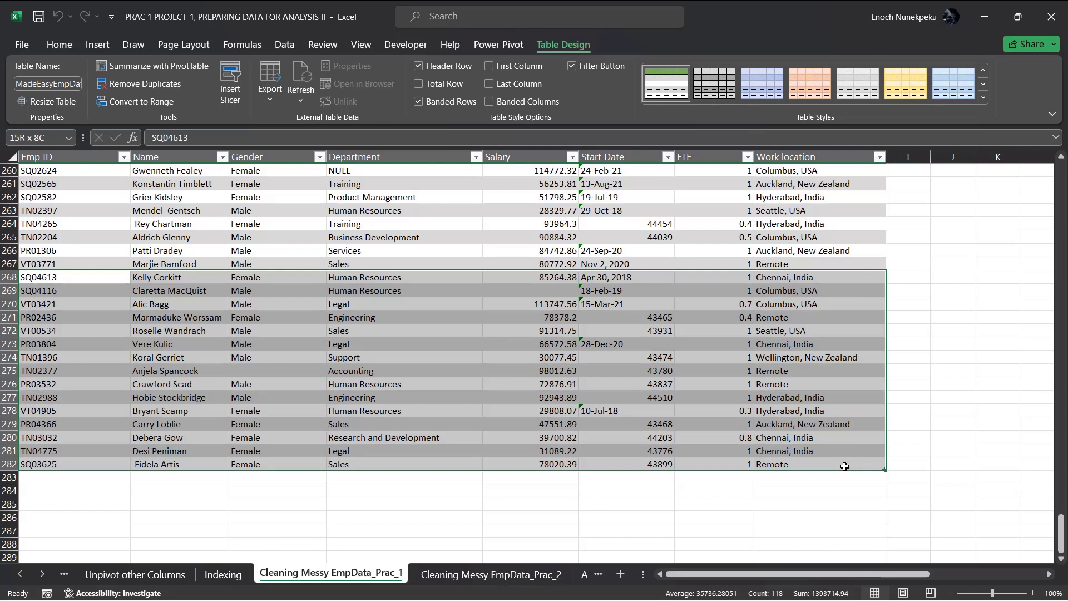
pyautogui.moveTo(845, 466); pyautogui.dragTo(844, 466)
pyautogui.hotkey('ctrl', 'c')
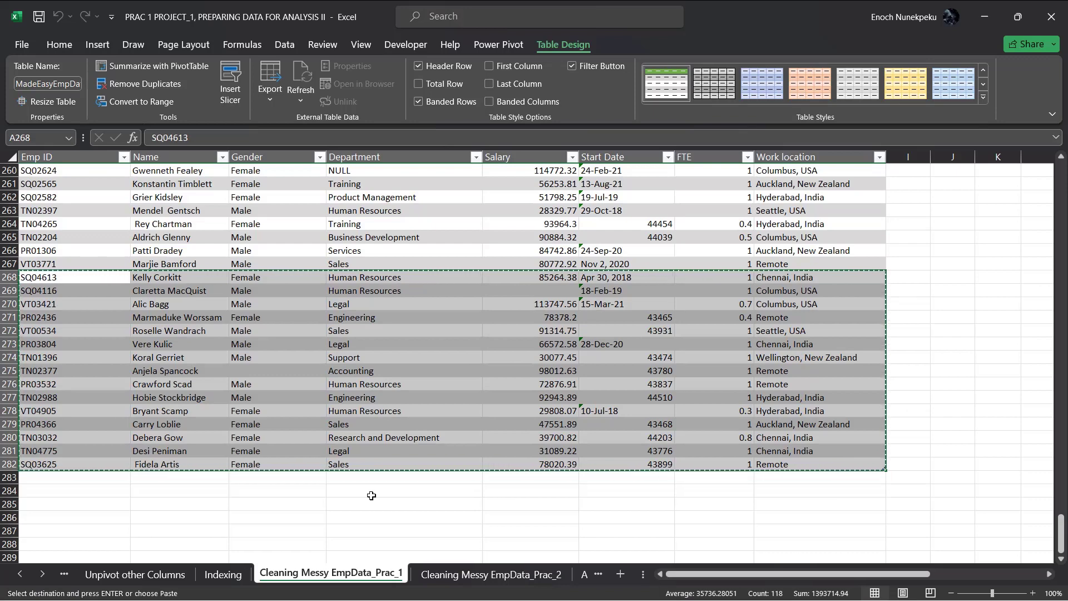
pyautogui.click(54, 477)
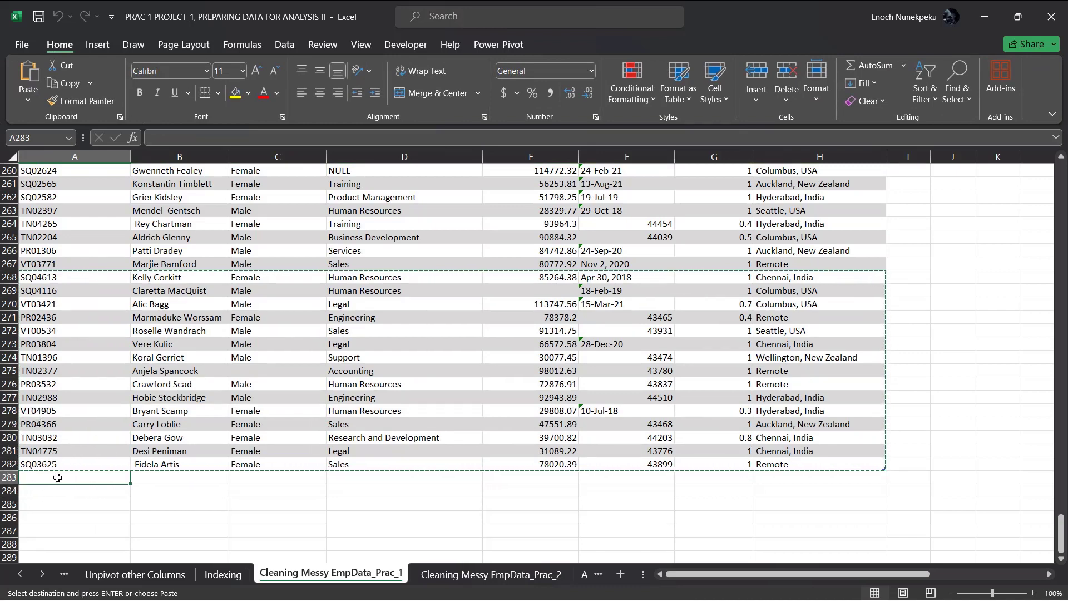
pyautogui.hotkey('ctrl', 'v')
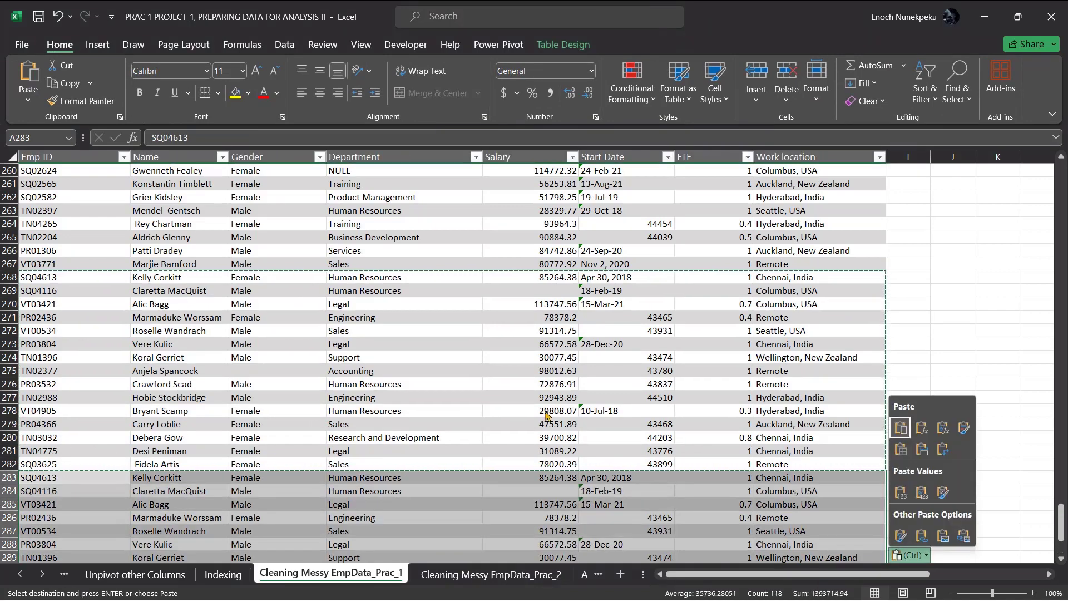
pyautogui.scroll(-6, 545, 412)
pyautogui.scroll(1, 545, 412)
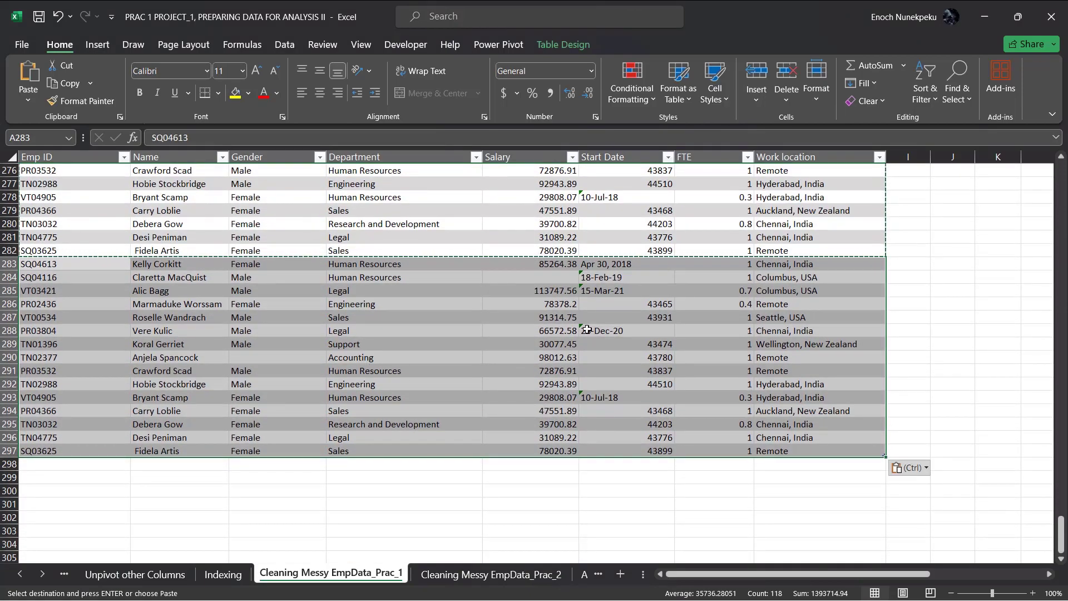
# Step: Refresh the loaded employee query table beside the source so it reads the added source rows
pyautogui.scroll(10, 599, 392)
pyautogui.scroll(18, 600, 392)
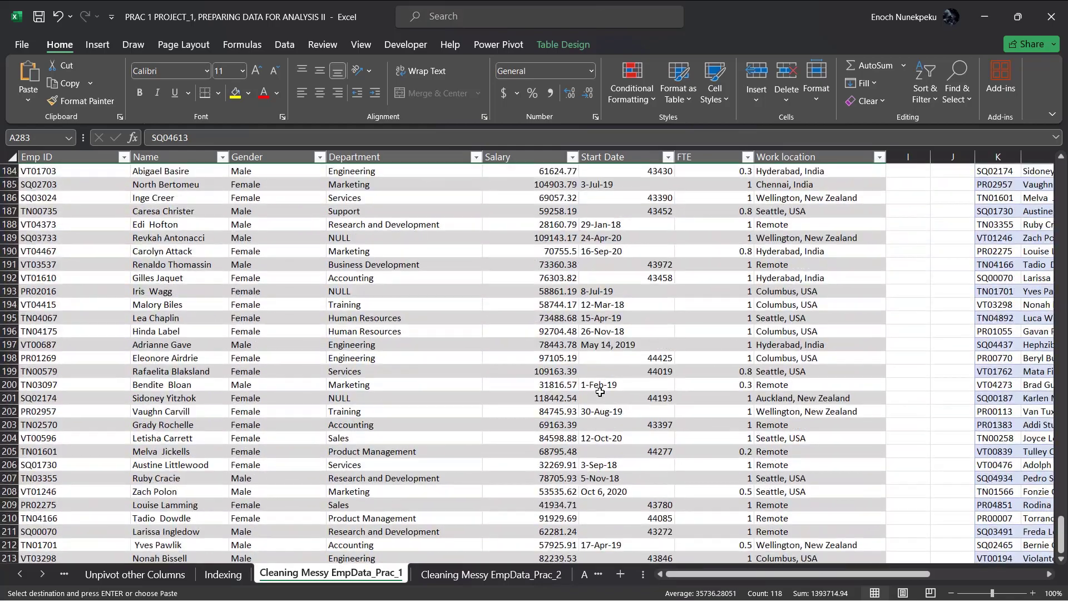
pyautogui.hscroll(6, 600, 393)
pyautogui.scroll(-19, 600, 392)
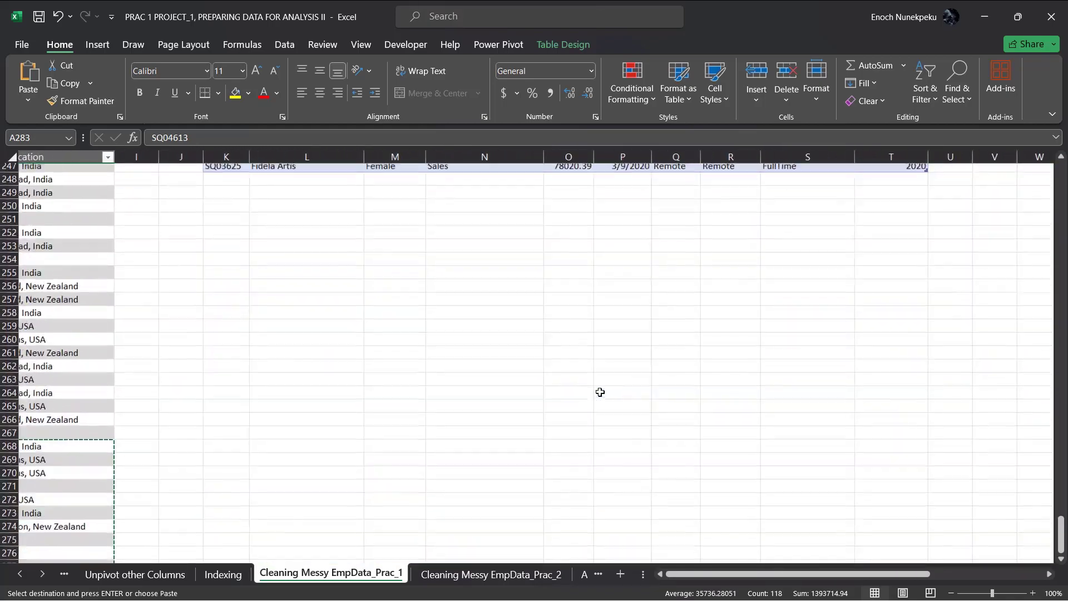
pyautogui.scroll(4, 592, 378)
pyautogui.hscroll(-1, 591, 378)
pyautogui.click(519, 300)
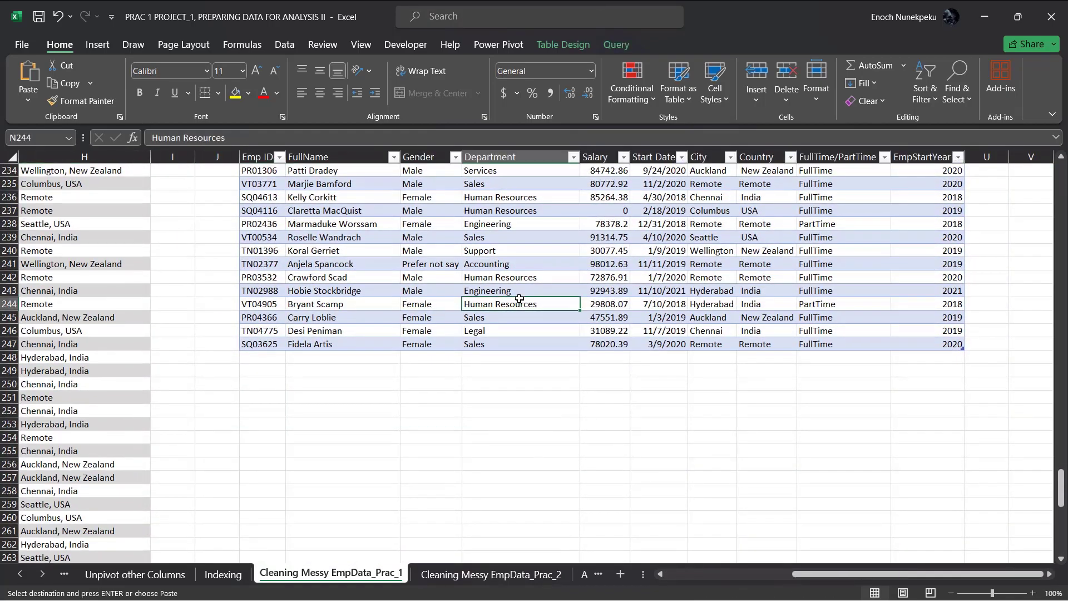
pyautogui.scroll(-3, 429, 337)
pyautogui.scroll(2, 430, 336)
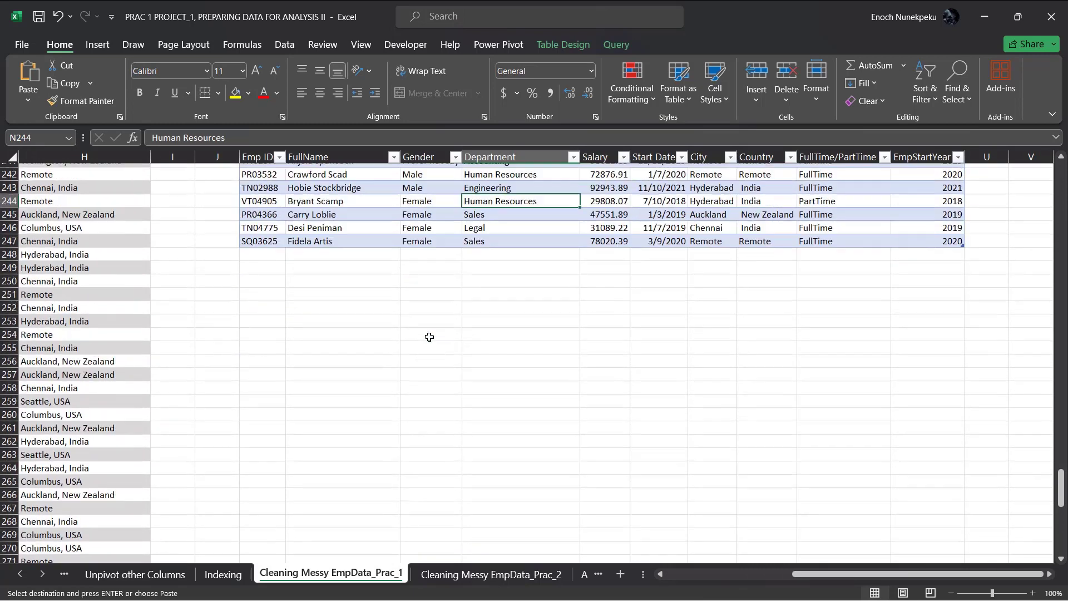
pyautogui.click(426, 264)
pyautogui.rightClick(427, 264)
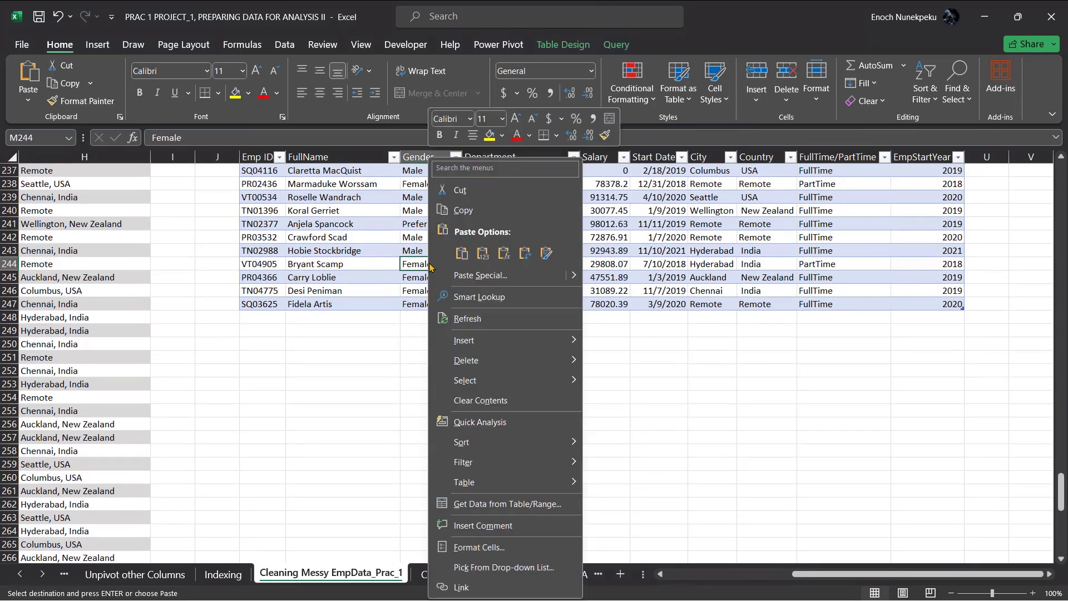
pyautogui.click(461, 319)
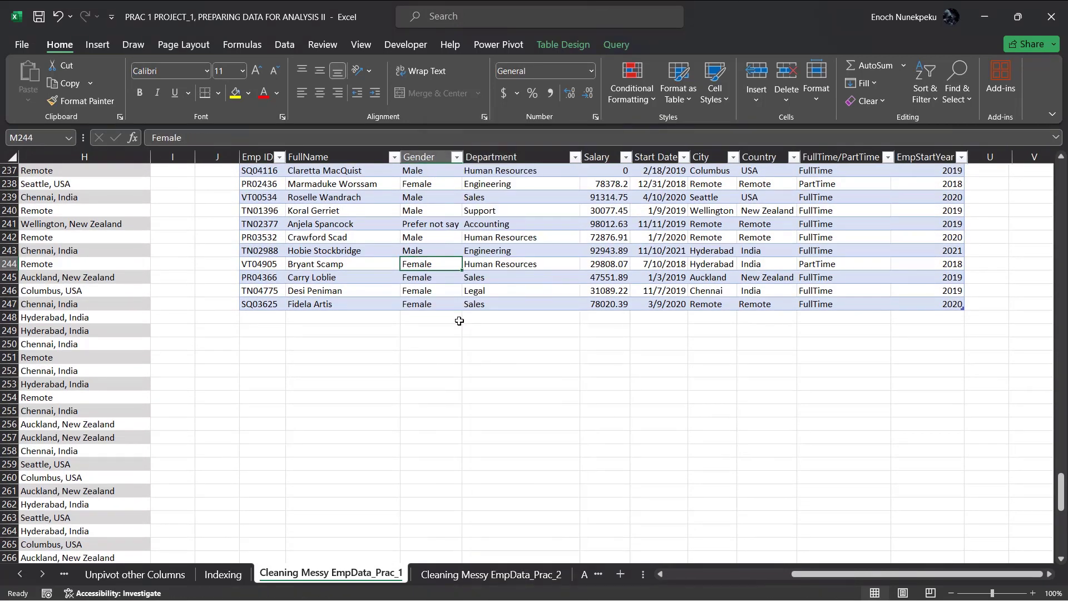
# Step: Compare the end of the refreshed table with the source table's last rows, and check the empty area below it
pyautogui.scroll(6, 494, 379)
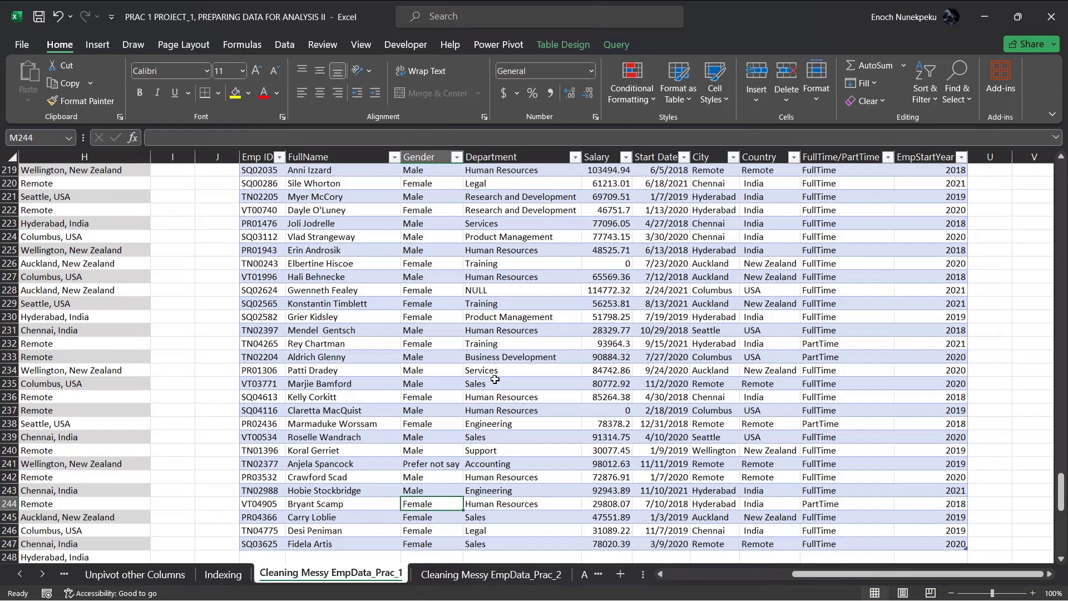
pyautogui.scroll(-3, 495, 379)
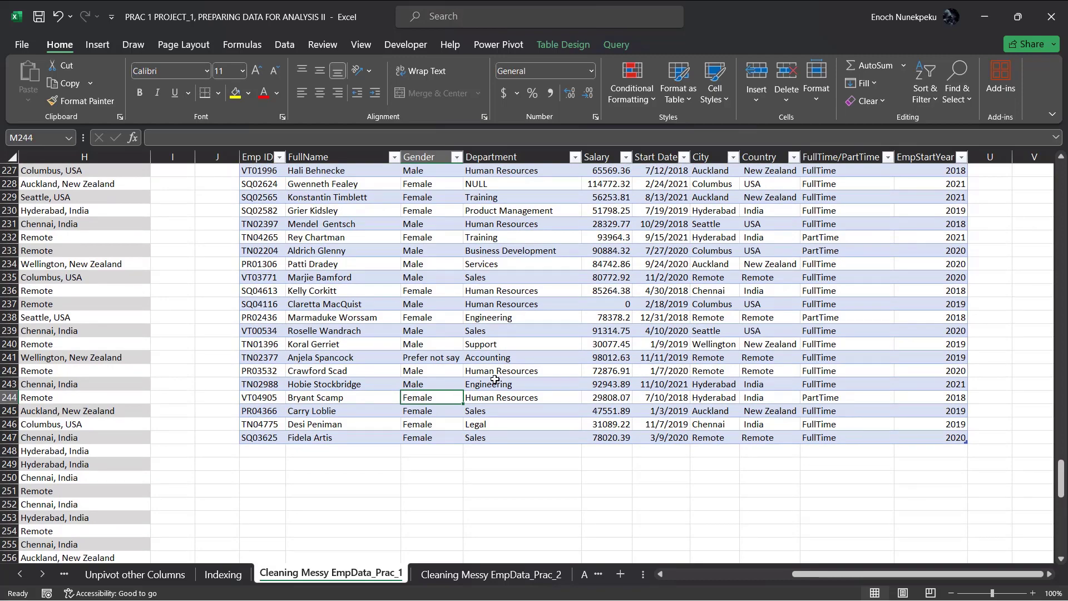
pyautogui.hscroll(-6, 494, 379)
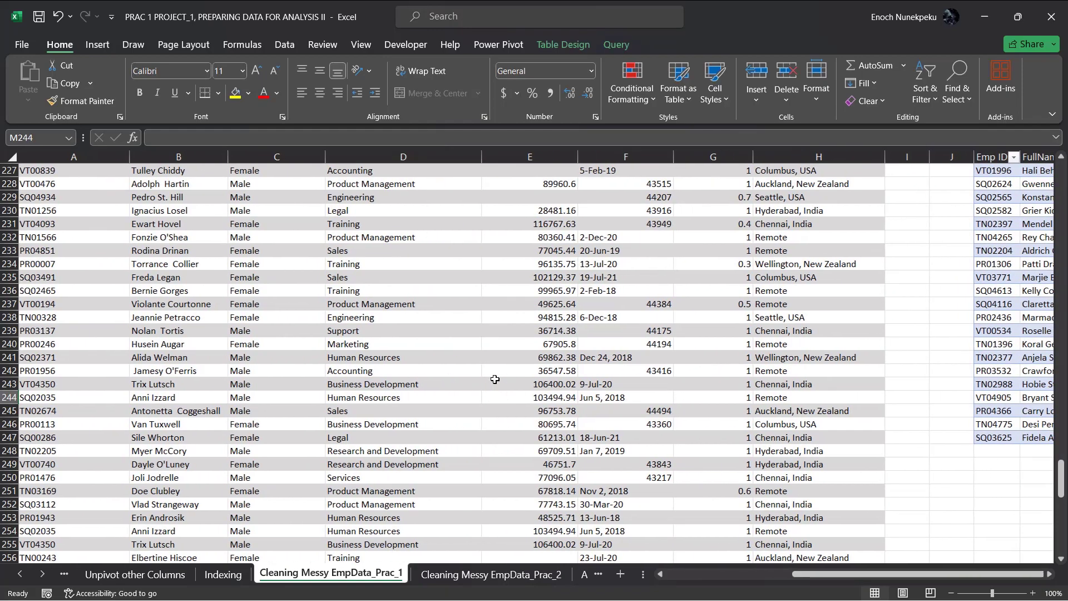
pyautogui.click(495, 379)
pyautogui.scroll(-20, 495, 381)
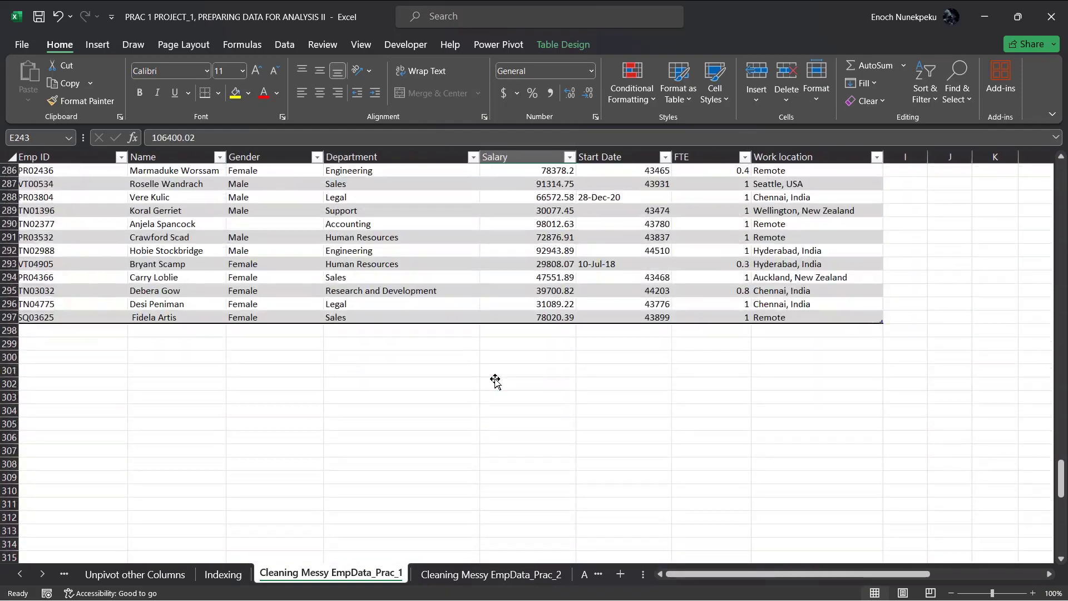
pyautogui.scroll(10, 563, 281)
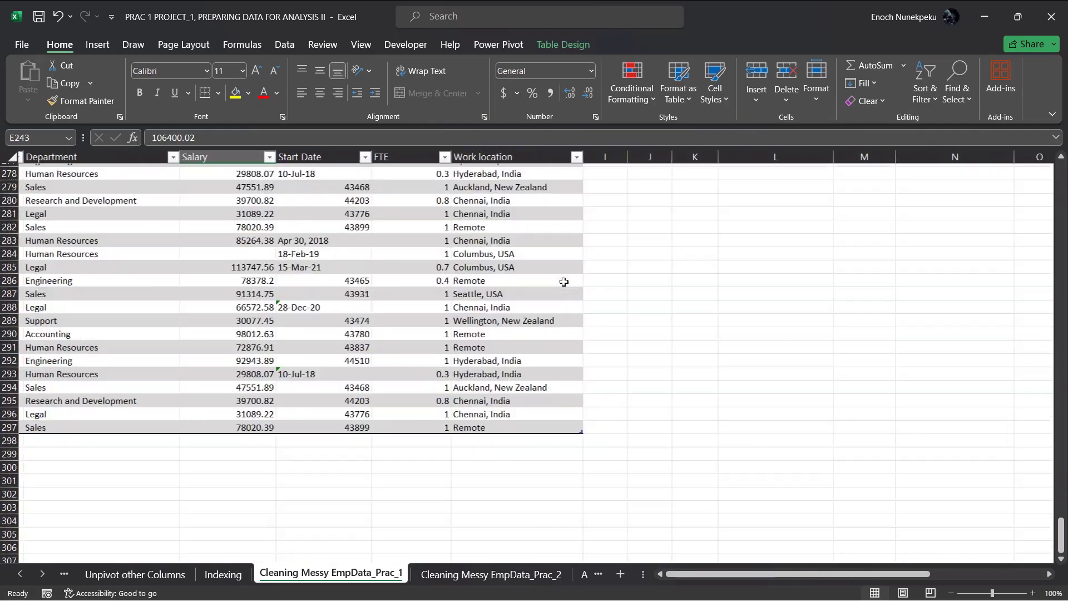
pyautogui.scroll(10, 563, 281)
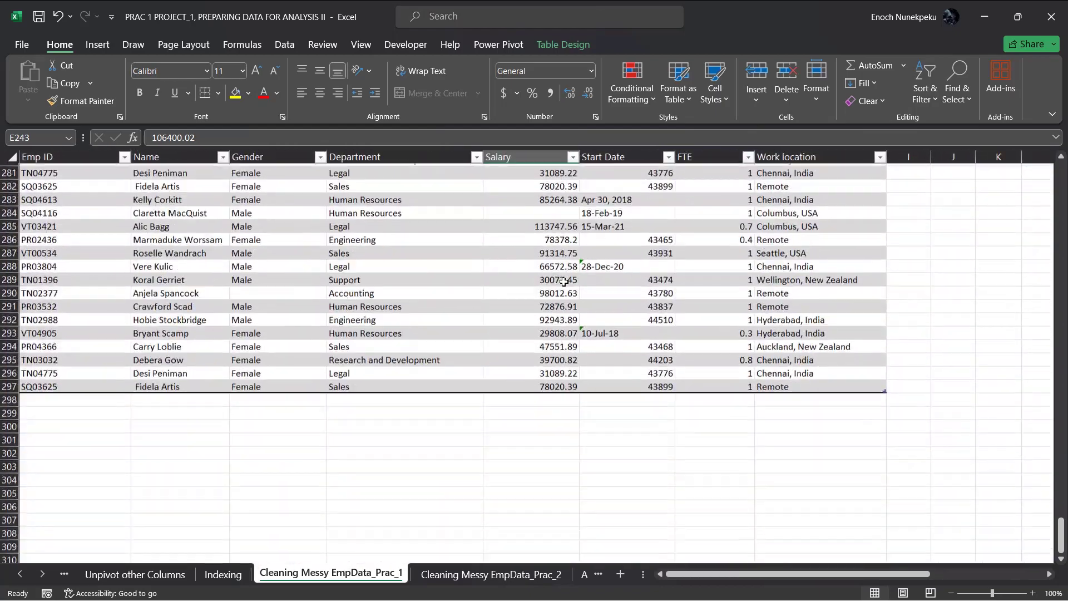
pyautogui.hscroll(6, 563, 281)
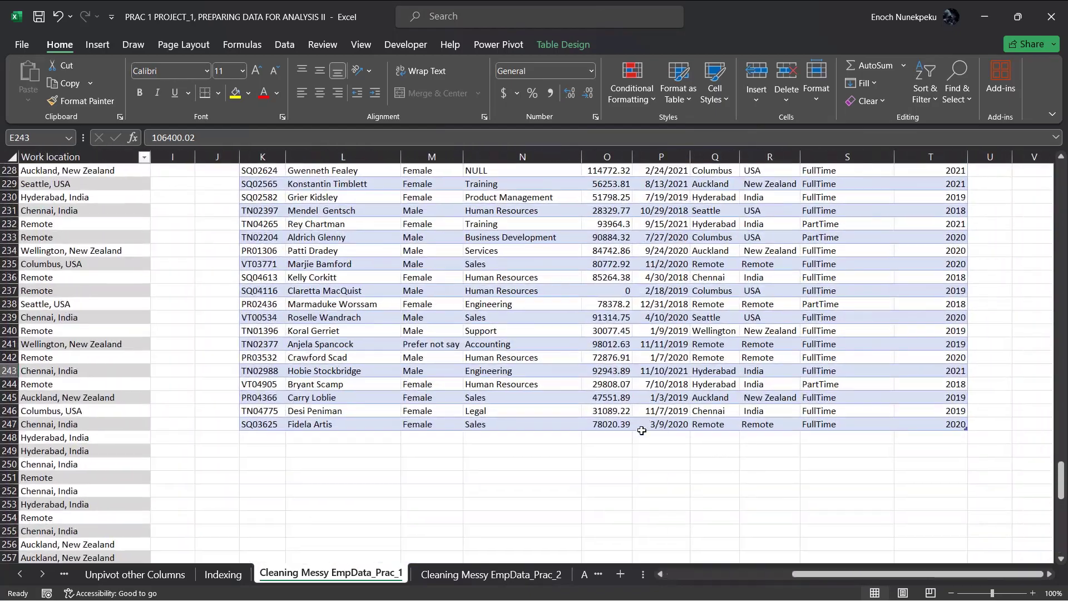
pyautogui.moveTo(258, 437); pyautogui.dragTo(930, 538)
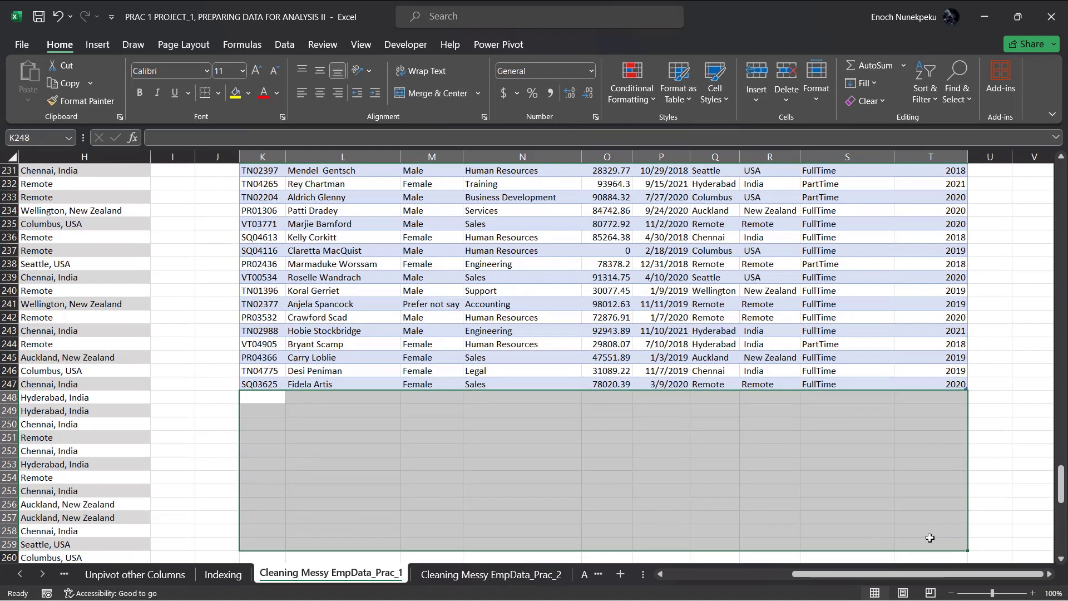
# Step: Copy the source table's last record, A297:H297, and paste it directly below as a new row starting at A298
pyautogui.hscroll(-8, 380, 482)
pyautogui.scroll(-16, 379, 482)
pyautogui.scroll(-4, 379, 482)
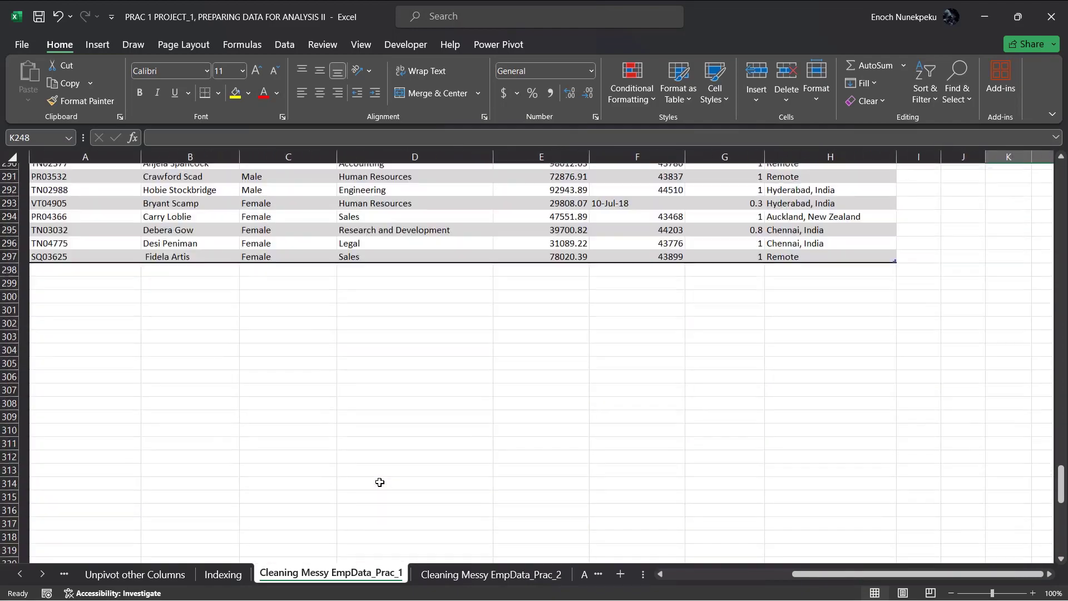
pyautogui.scroll(2, 380, 482)
pyautogui.moveTo(40, 331); pyautogui.dragTo(860, 330)
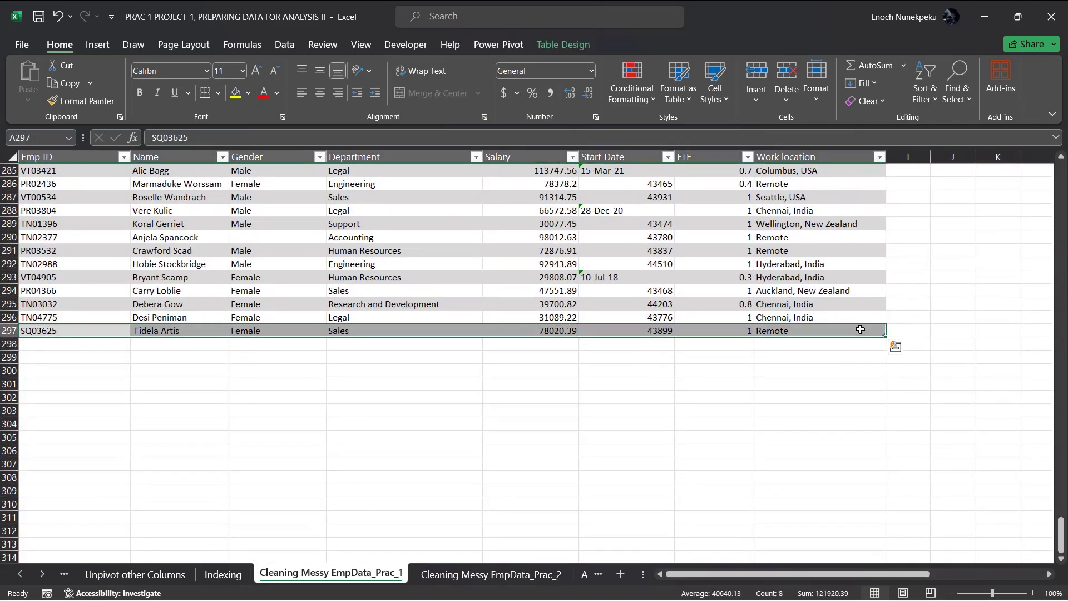
pyautogui.hotkey('ctrl', 'c')
pyautogui.click(63, 343)
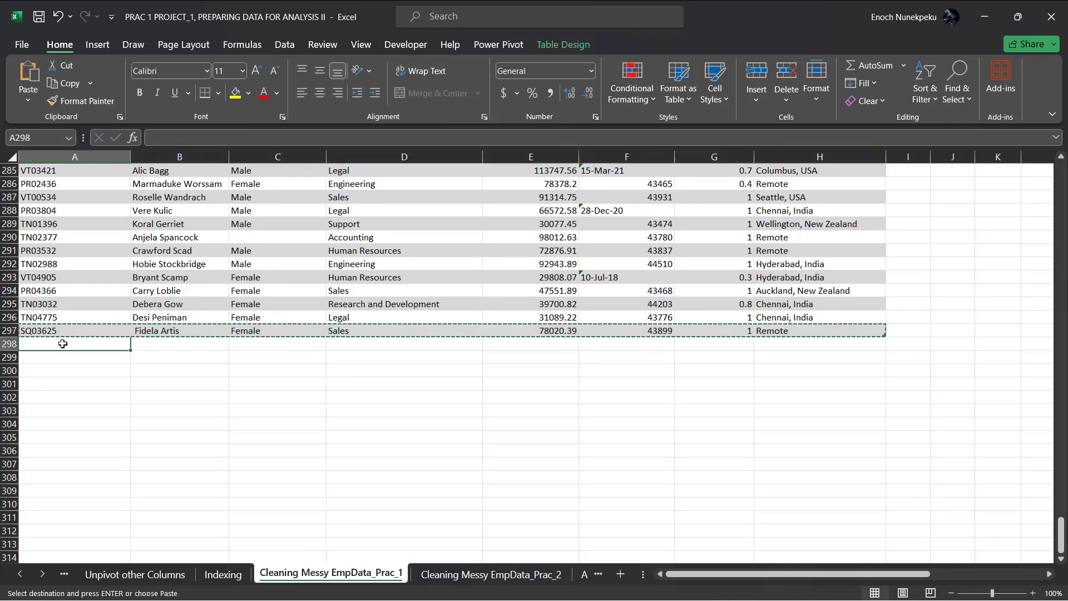
pyautogui.hotkey('ctrl', 'v')
# Step: Give the pasted record a different Emp ID in A298 by changing its final digit to 6
pyautogui.click(55, 345)
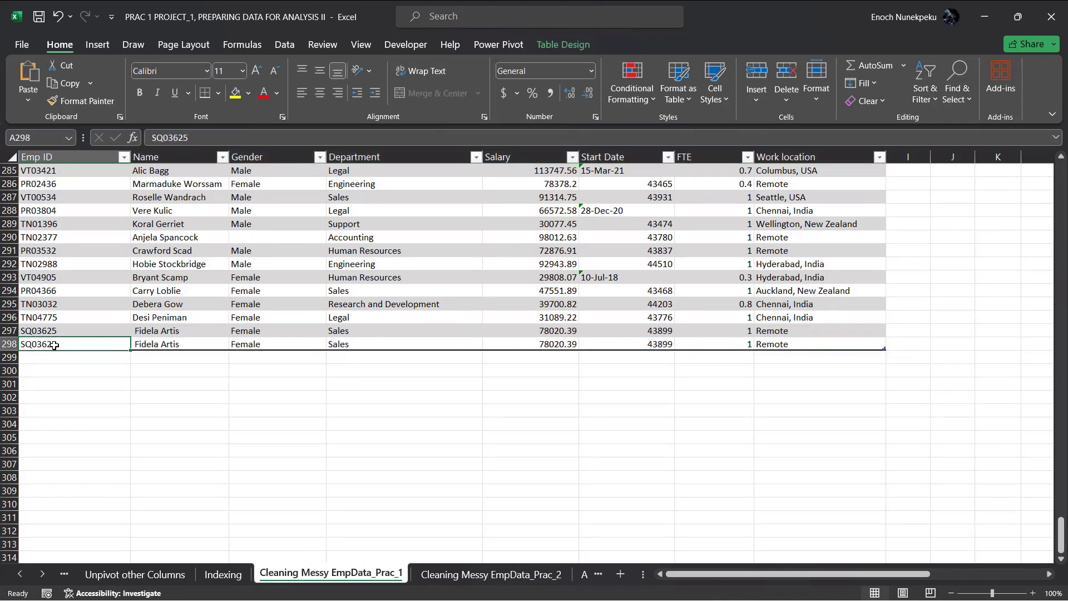
pyautogui.doubleClick(105, 346)
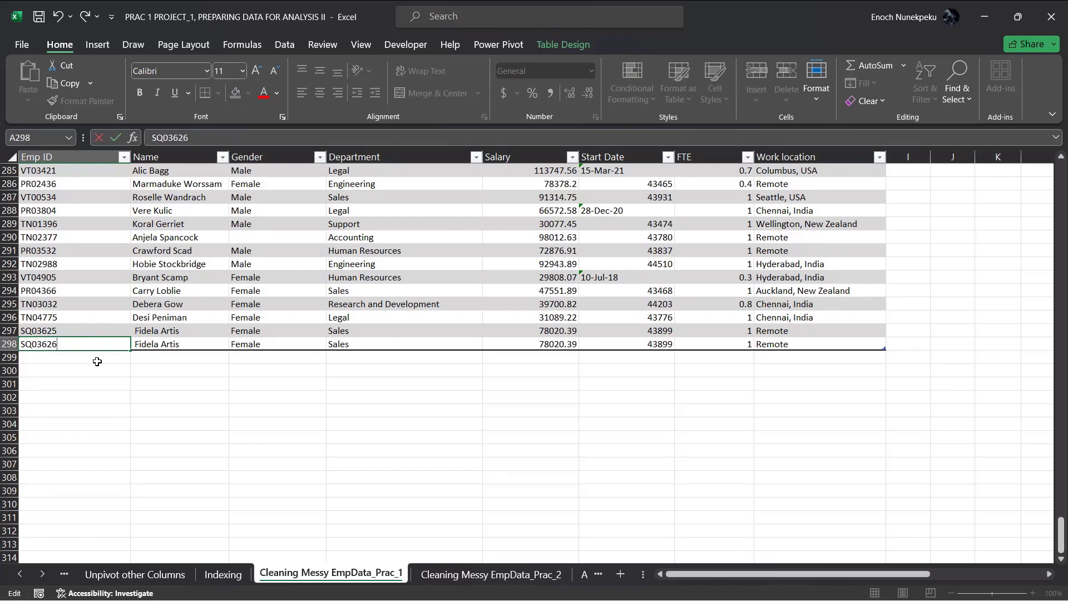
pyautogui.click(97, 362)
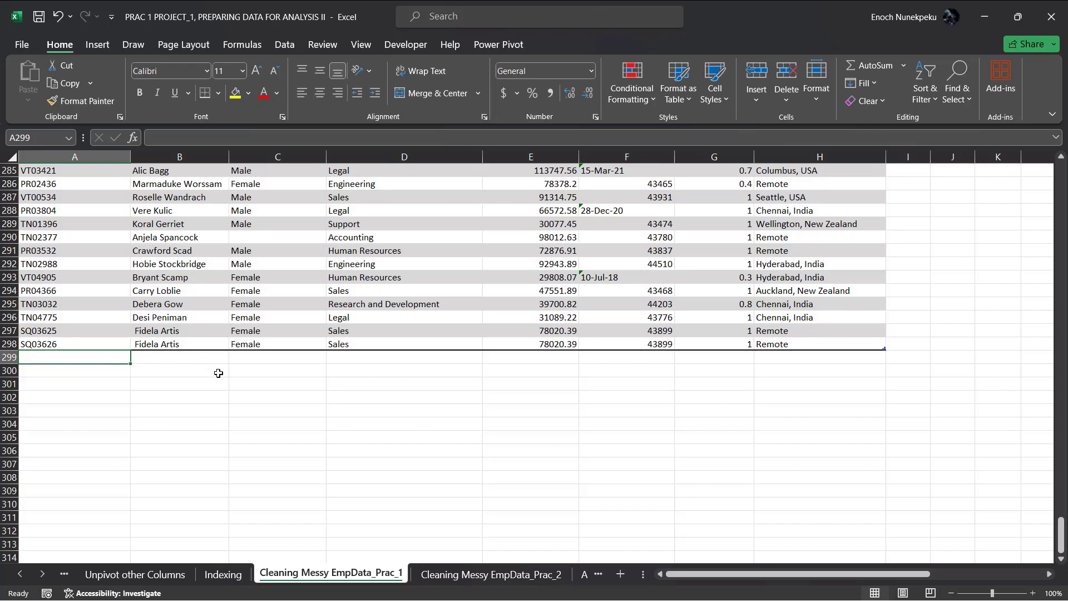
# Step: Refresh the cleaned employee query table to pick up the record with the new Emp ID, and return to that record's ID cell, A298
pyautogui.scroll(17, 218, 373)
pyautogui.hscroll(5, 218, 373)
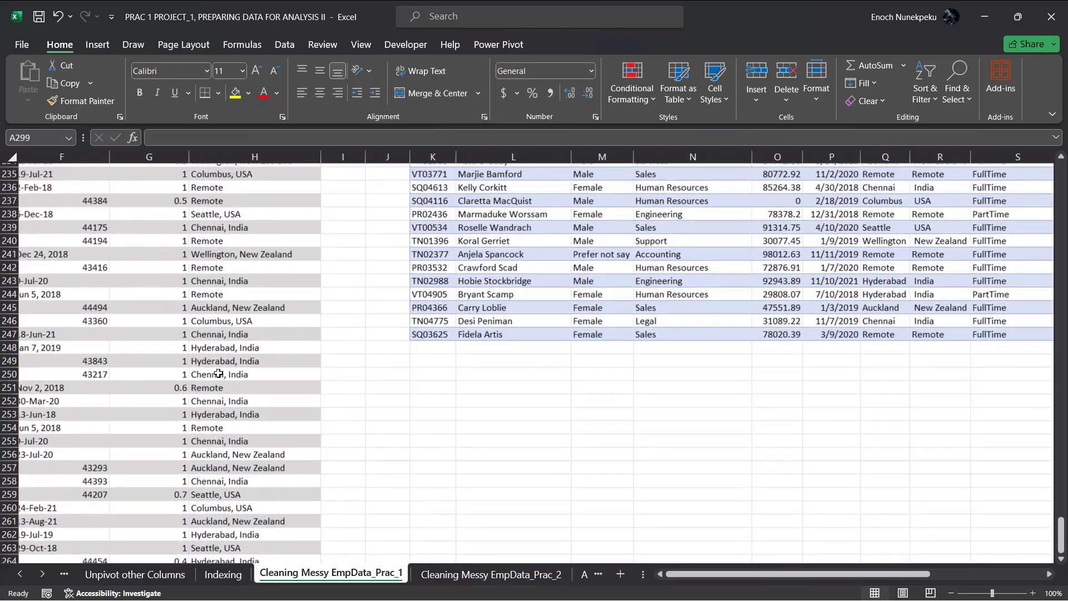
pyautogui.scroll(15, 218, 373)
pyautogui.hscroll(4, 218, 373)
pyautogui.scroll(-12, 218, 374)
pyautogui.hscroll(-2, 218, 373)
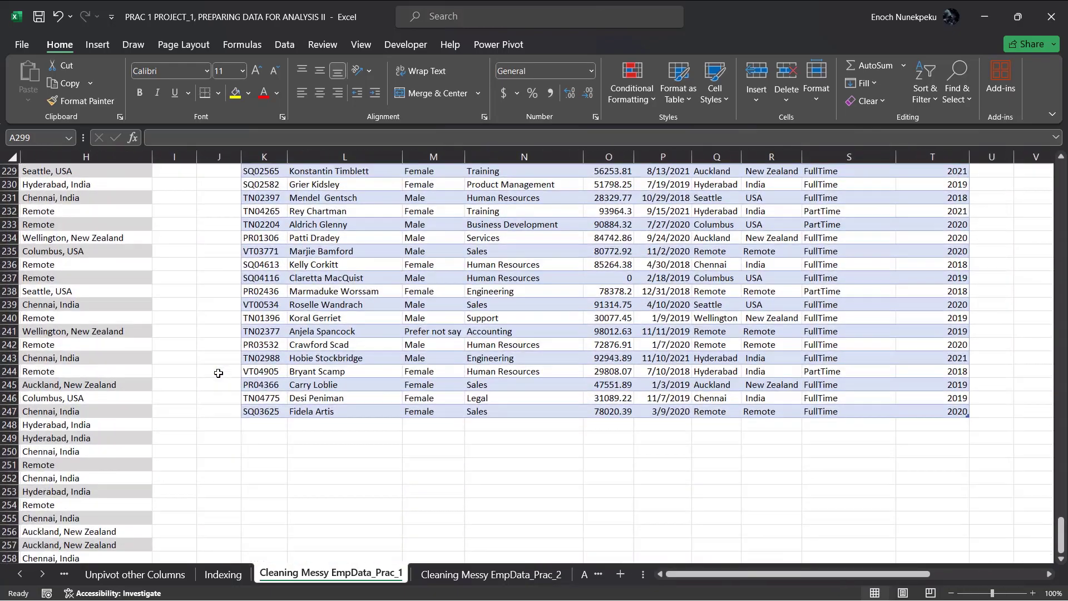
pyautogui.click(555, 363)
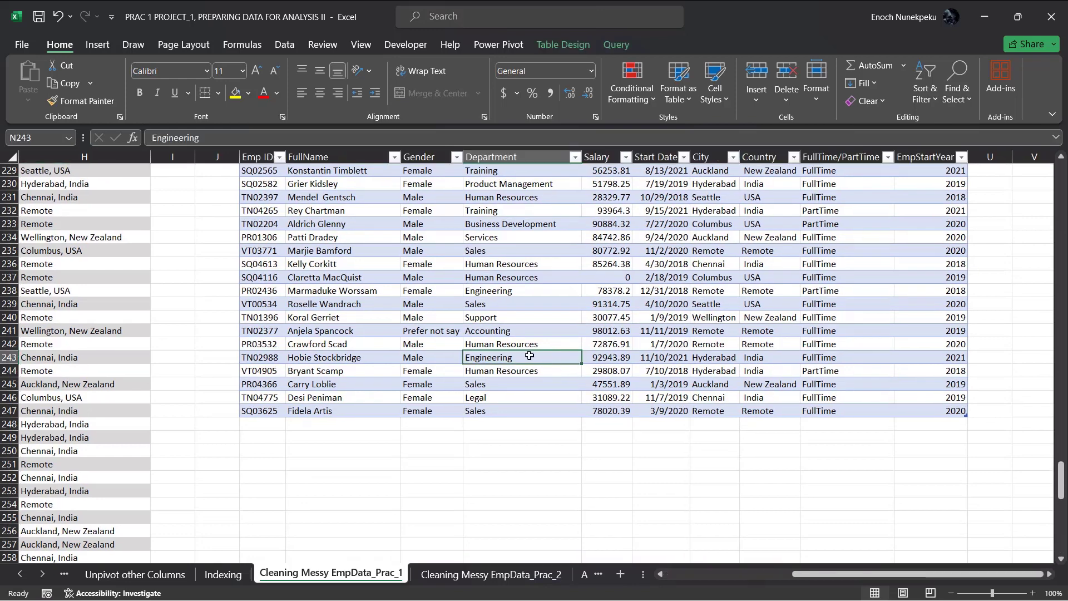
pyautogui.rightClick(529, 356)
pyautogui.click(584, 318)
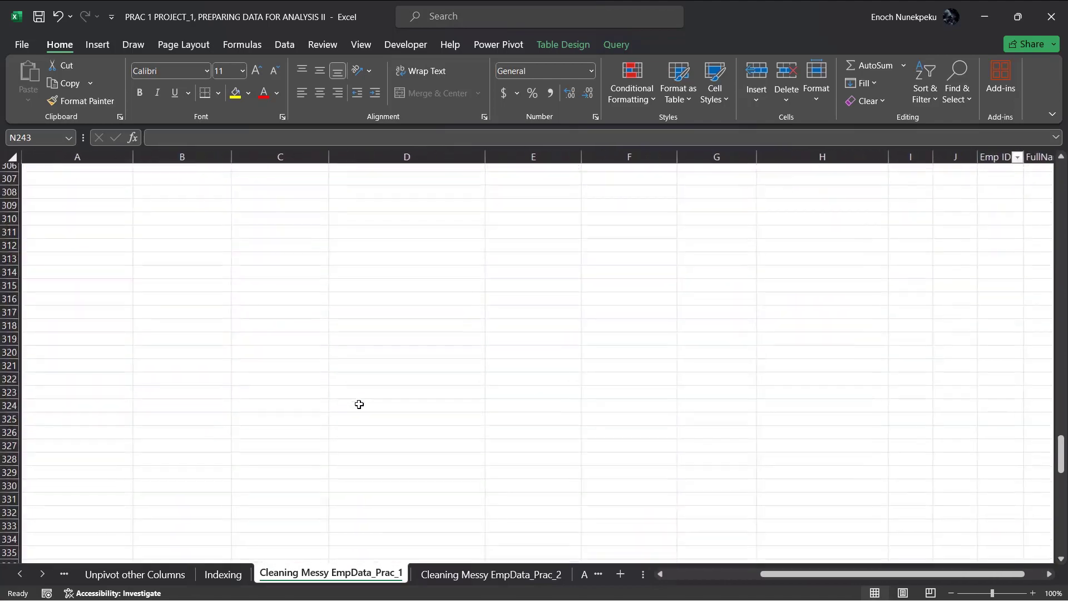
pyautogui.click(46, 332)
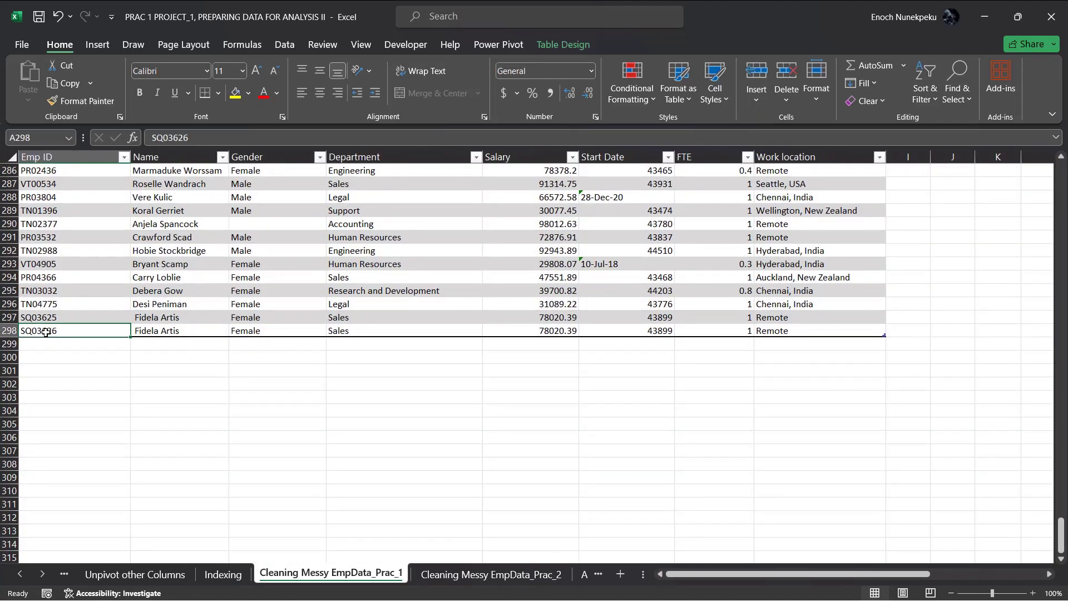